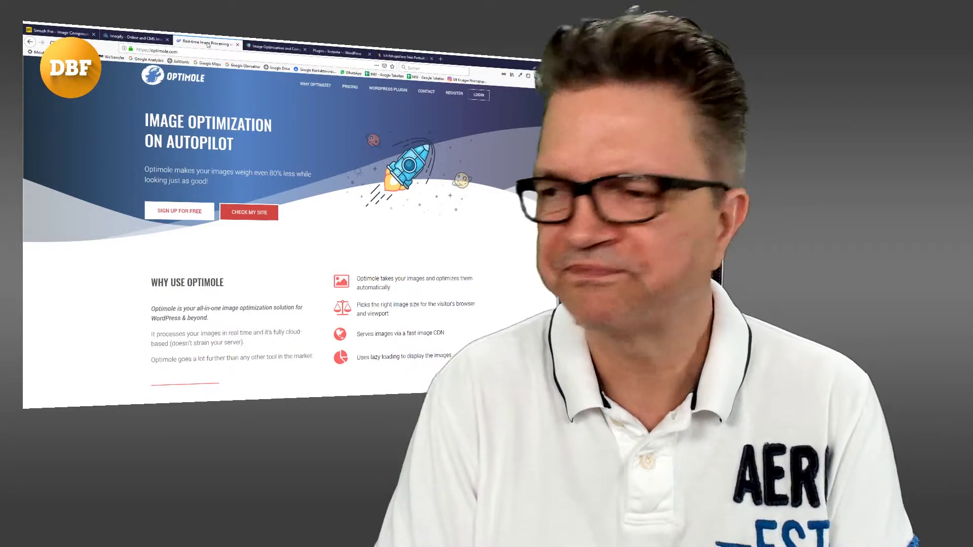
pyautogui.click(283, 48)
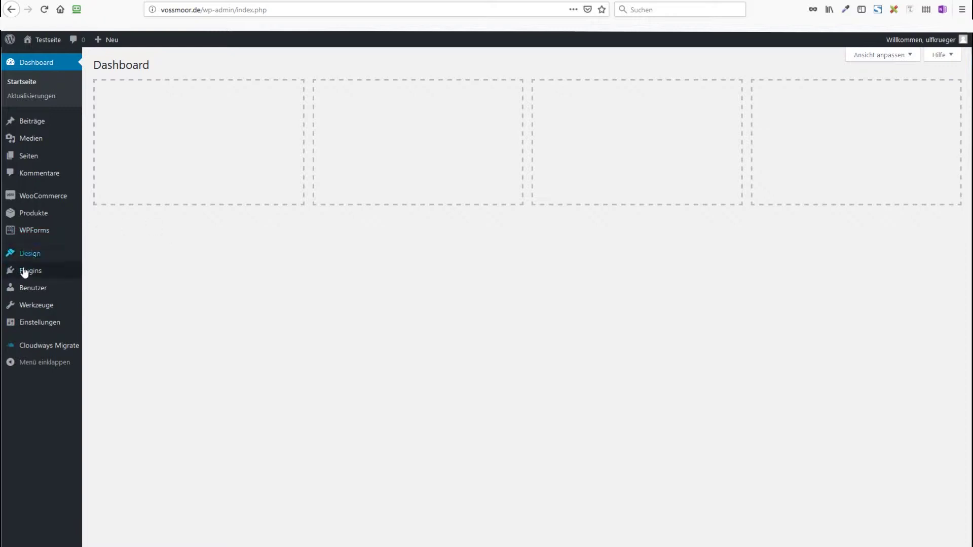
# Open the WordPress page for adding plugins and search the plugin directory for Shortpixel.
pyautogui.moveTo(26, 272)
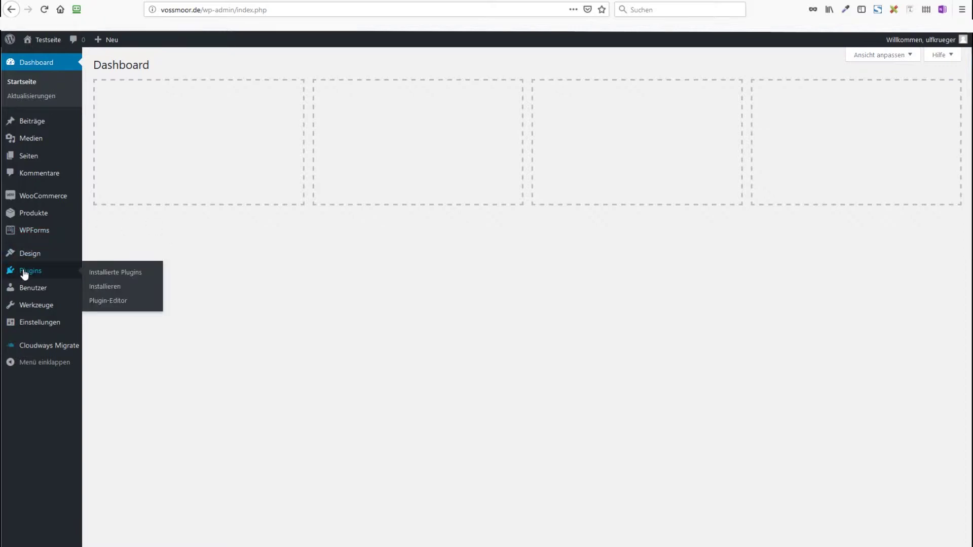
pyautogui.click(103, 287)
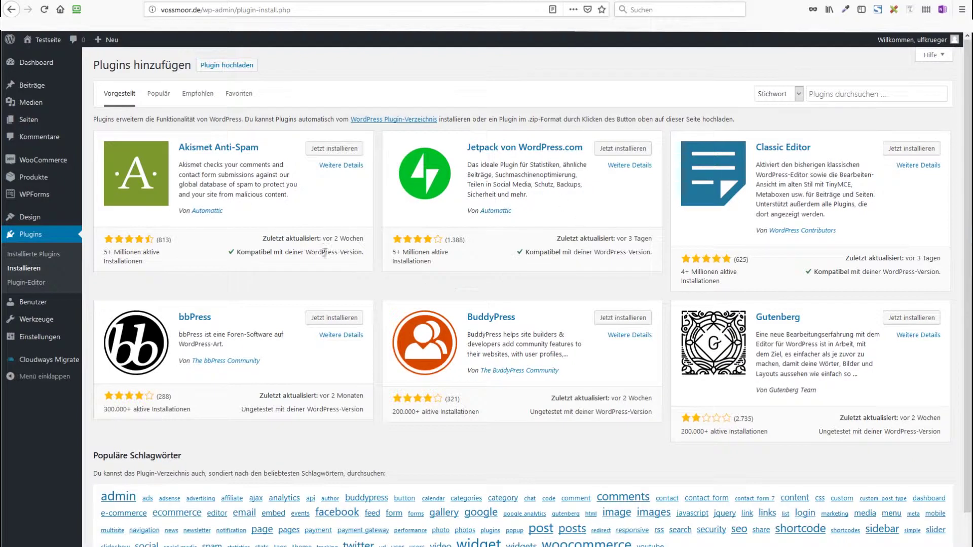
pyautogui.click(837, 96)
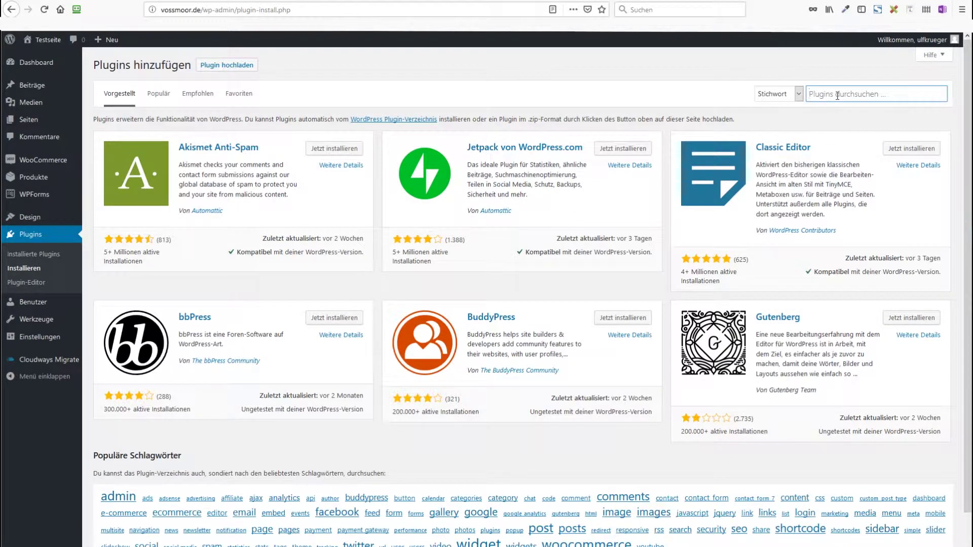
pyautogui.write('Shortpixel')
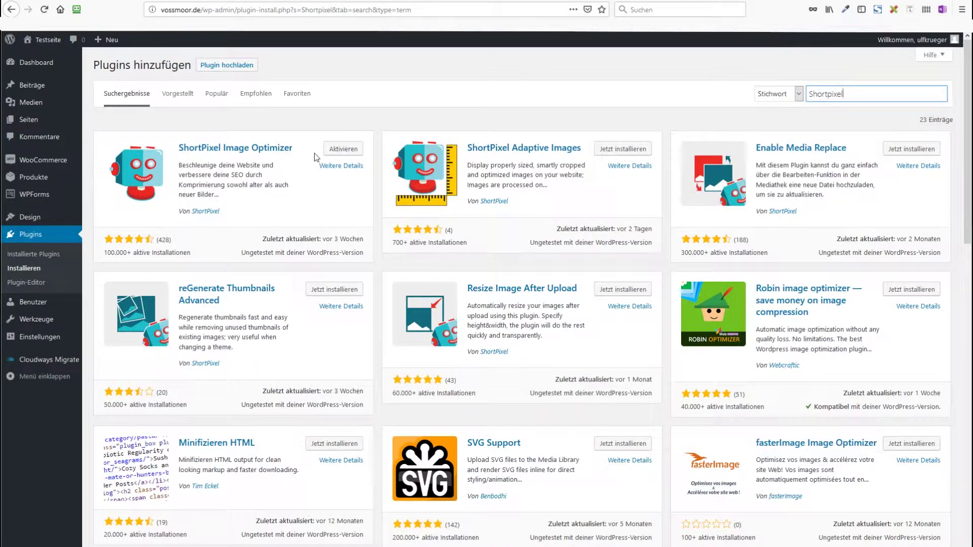
pyautogui.click(344, 149)
# Search the plugin directory for imagify.
pyautogui.doubleClick(825, 94)
pyautogui.write('imagif')
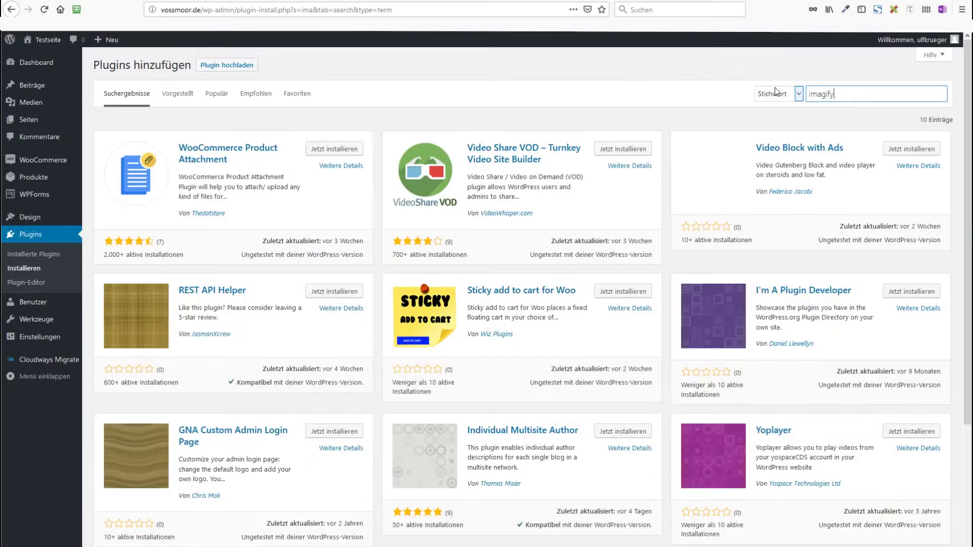
pyautogui.write('y')
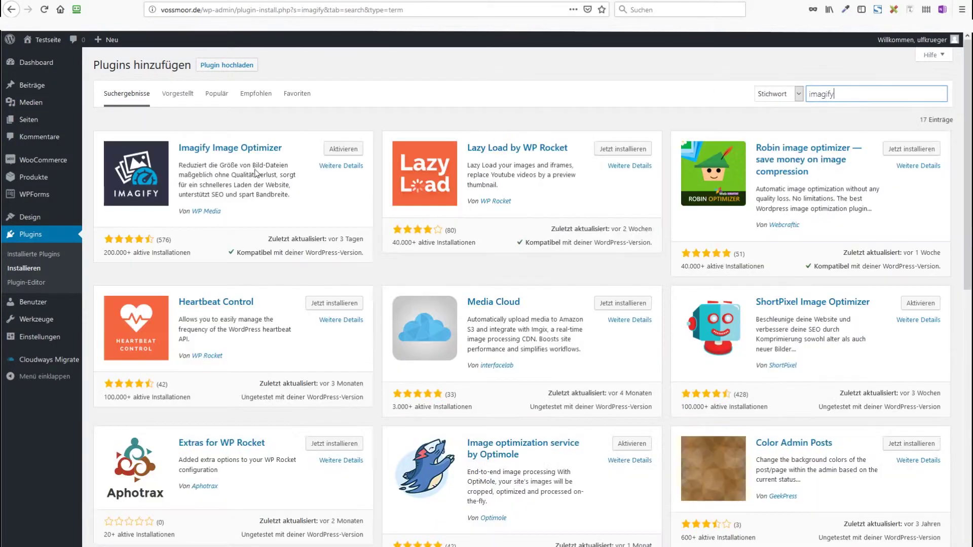
# Search the plugin directory for optimole and for wp.
pyautogui.doubleClick(861, 97)
pyautogui.write('optimole')
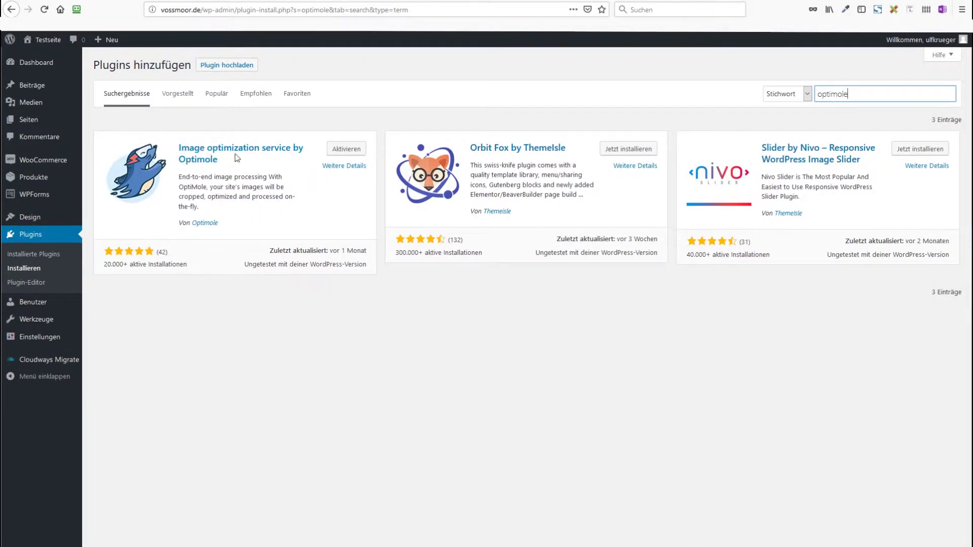
pyautogui.doubleClick(863, 94)
pyautogui.write('wp')
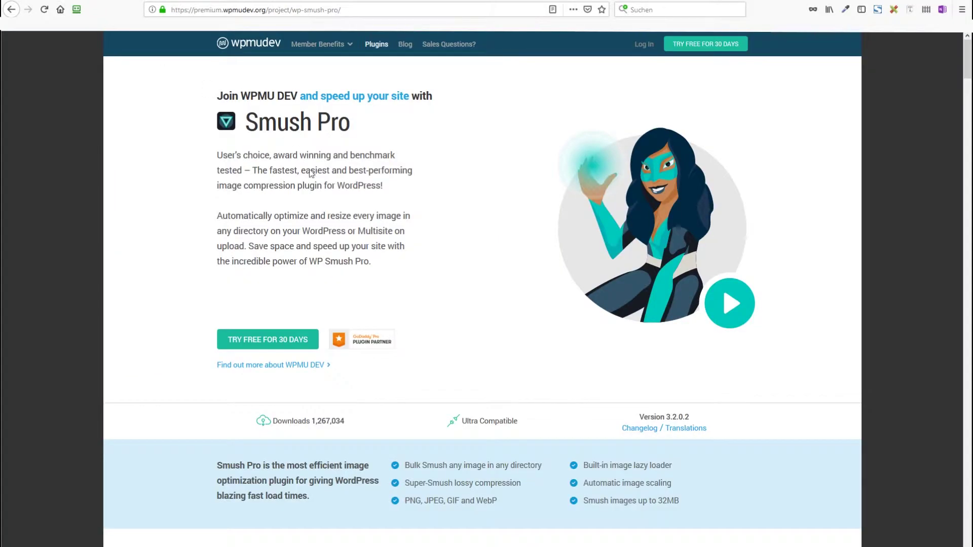
# Open the WPMU DEV plugins overview and examine the premium plugins on offer and the membership price.
pyautogui.click(377, 46)
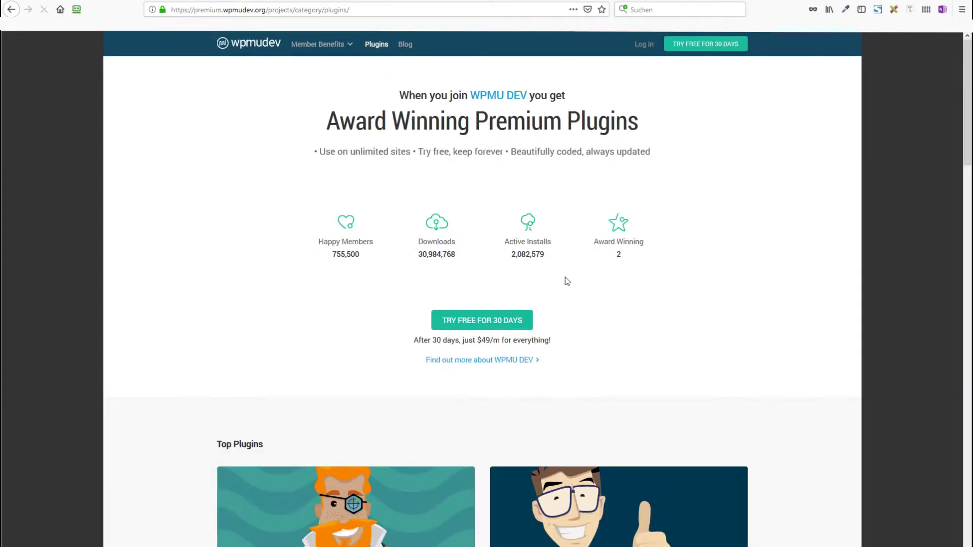
pyautogui.scroll(-5, 732, 464)
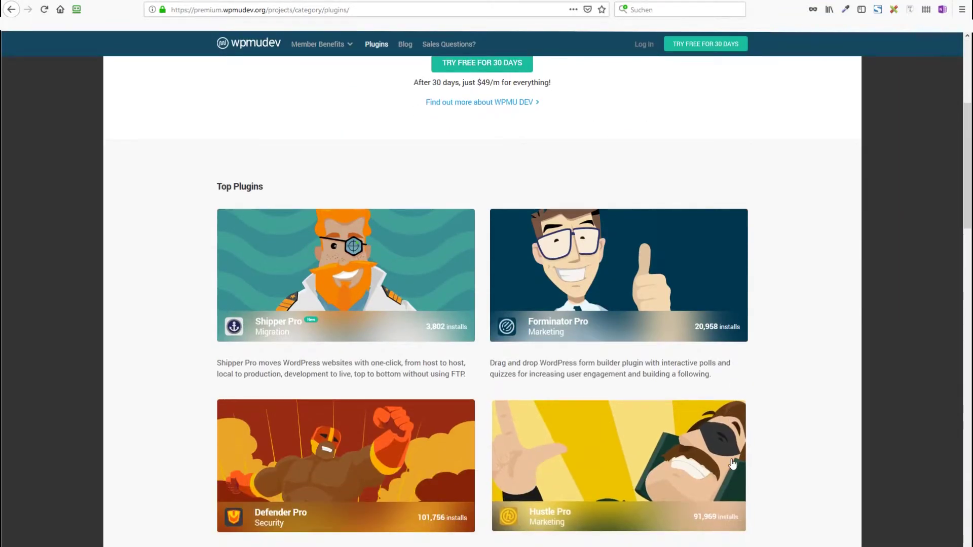
pyautogui.scroll(-3, 755, 448)
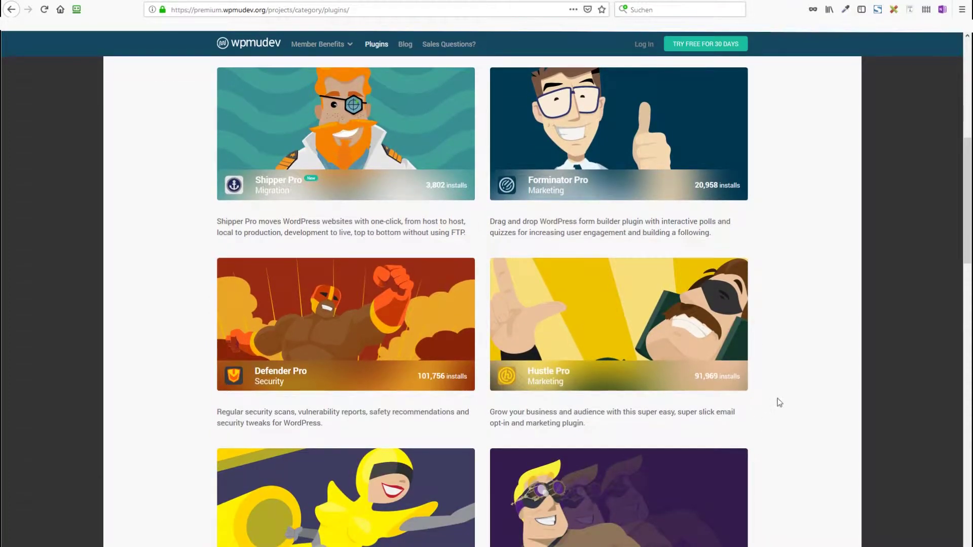
pyautogui.scroll(-12, 779, 401)
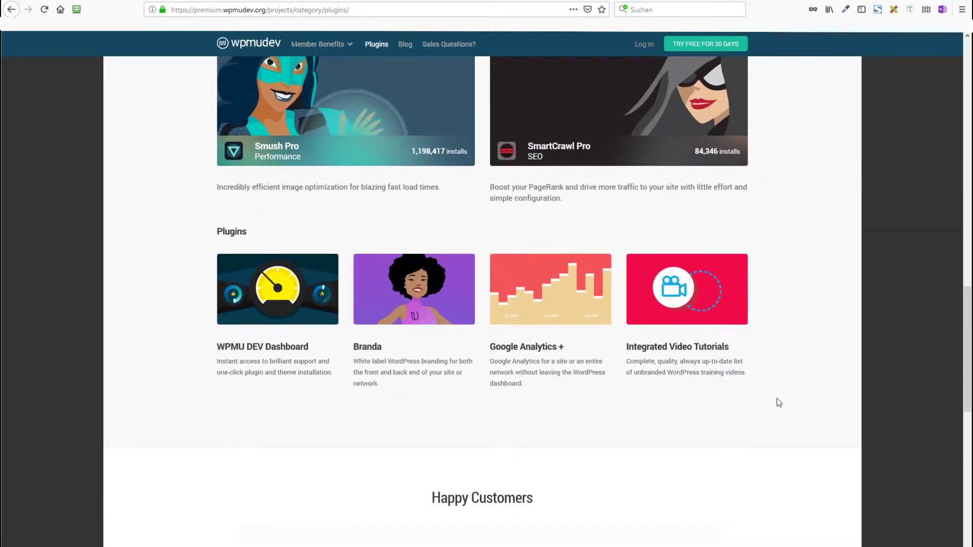
pyautogui.scroll(9, 778, 402)
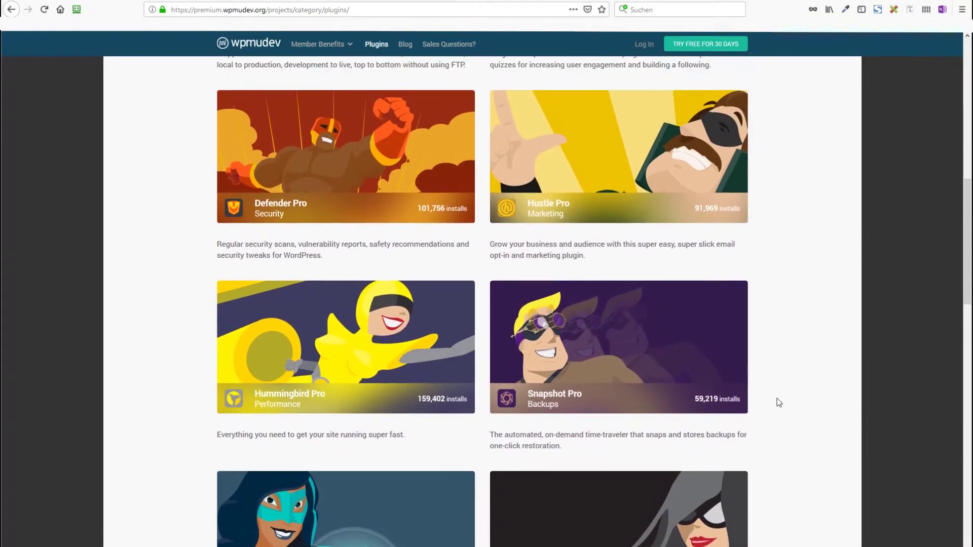
pyautogui.scroll(3, 778, 402)
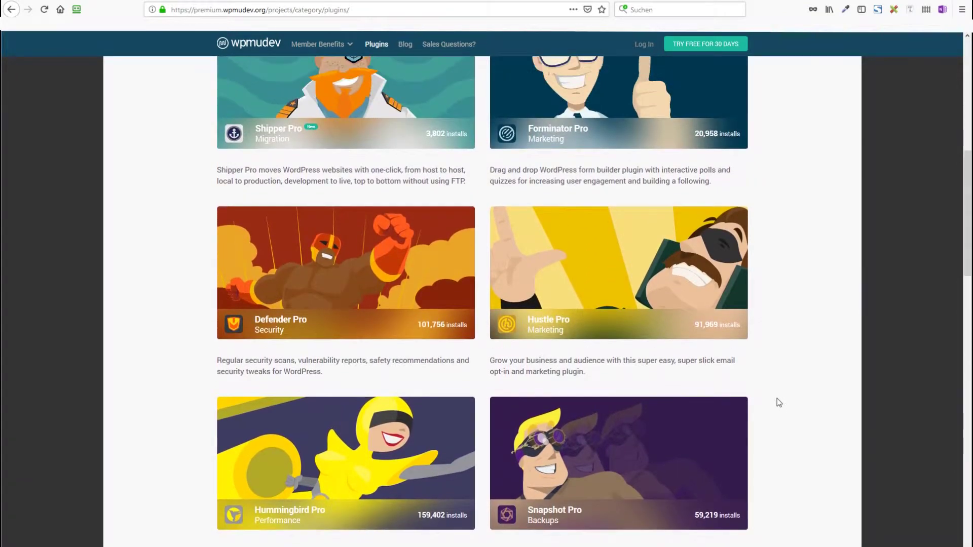
pyautogui.scroll(4, 779, 402)
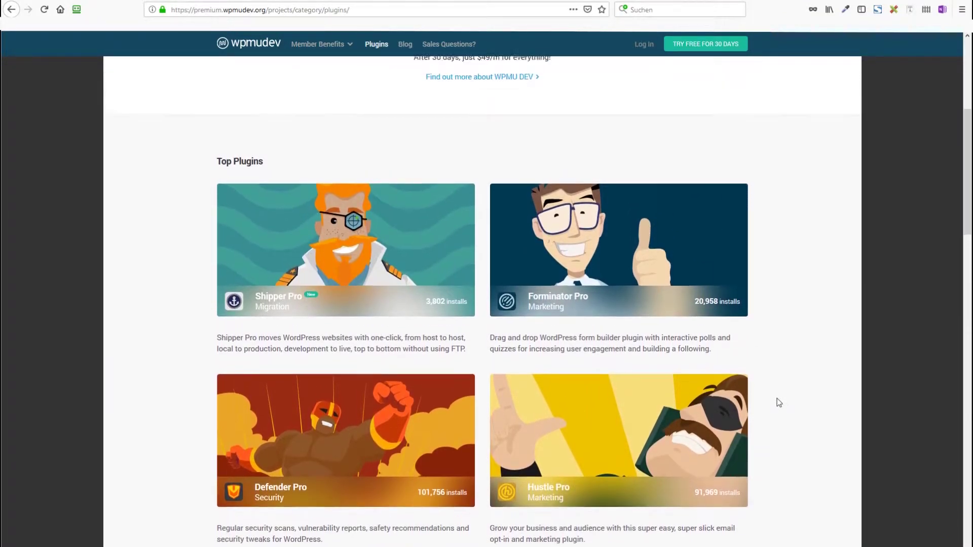
pyautogui.scroll(3, 779, 402)
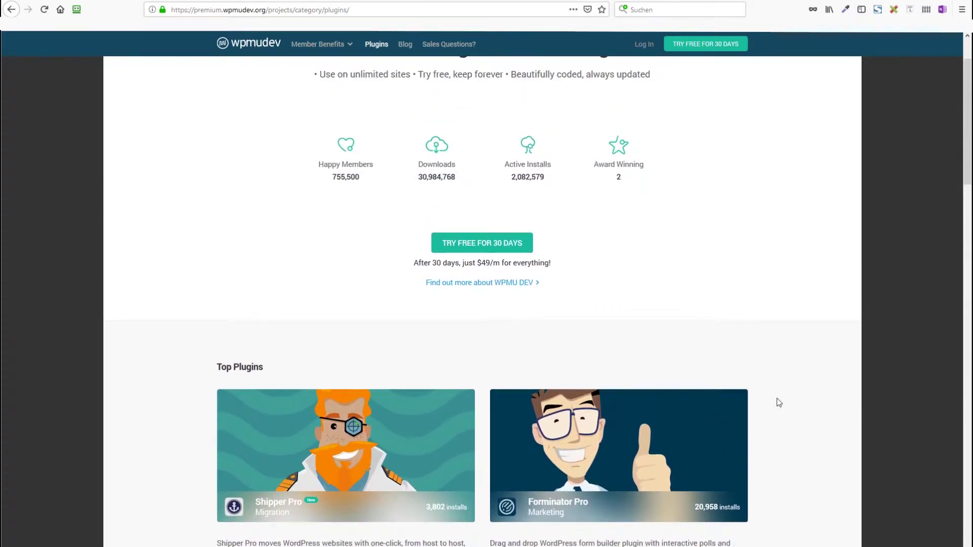
pyautogui.scroll(1, 779, 402)
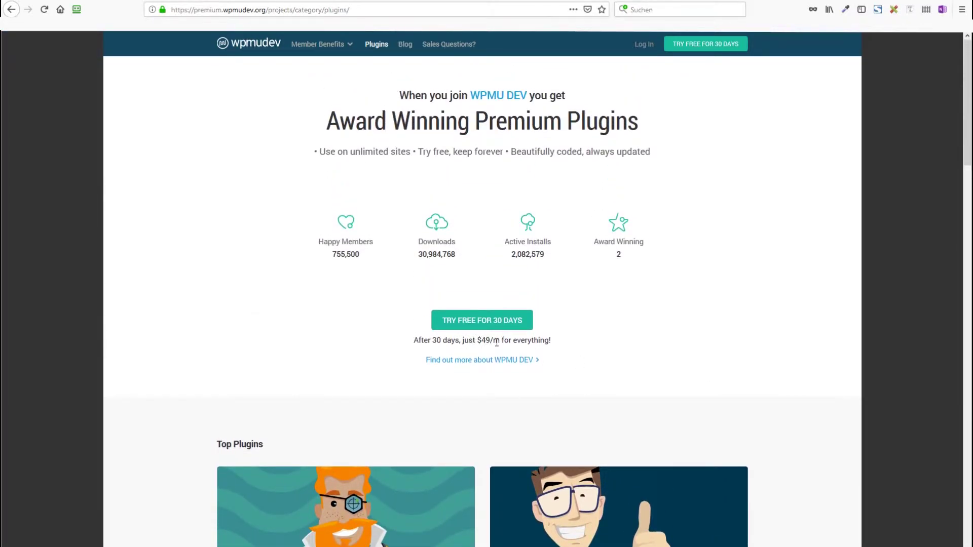
pyautogui.scroll(-10, 762, 474)
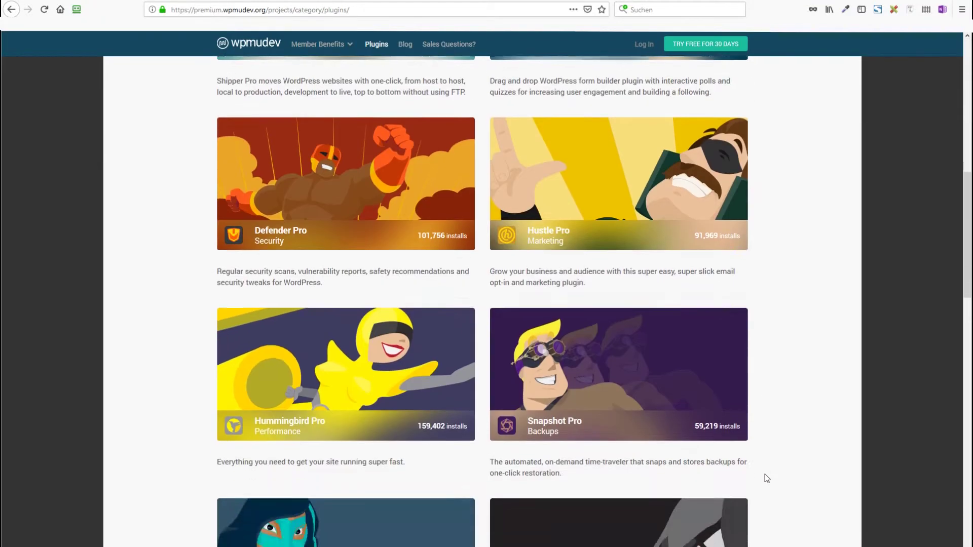
pyautogui.scroll(-7, 766, 478)
pyautogui.scroll(15, 767, 478)
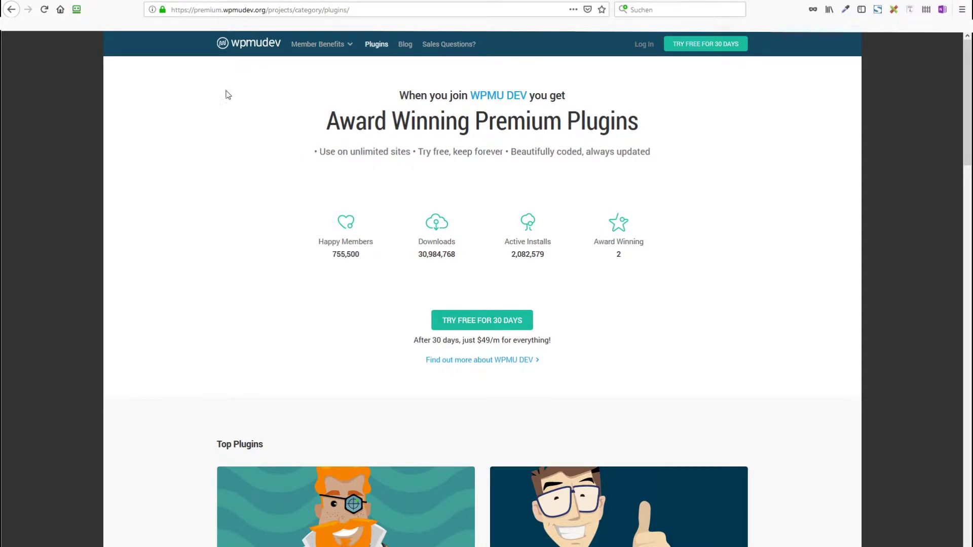
# Switch to the Imagify website and examine its sections on benefits, WordPress plugin features and visitor engagement.
pyautogui.hotkey('ctrl', 'Tab')
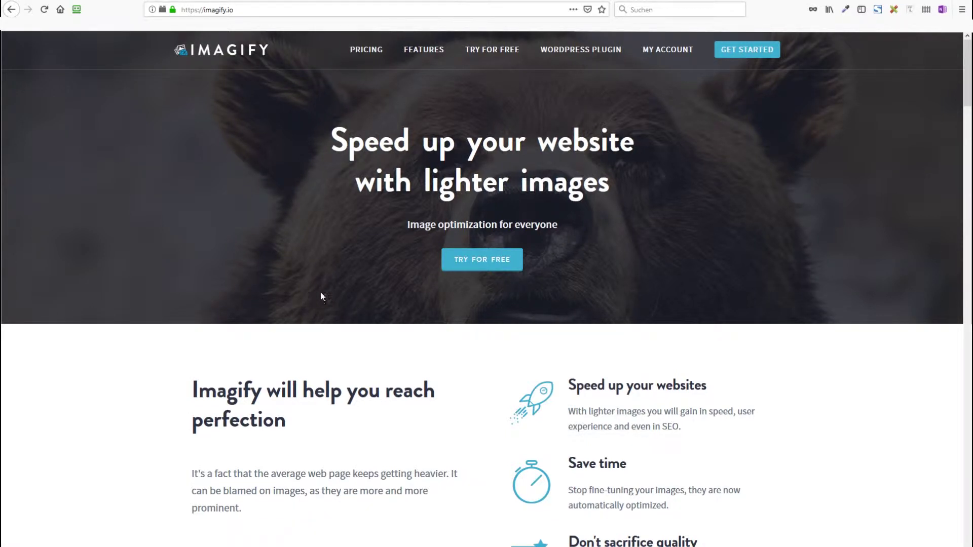
pyautogui.scroll(-4, 320, 292)
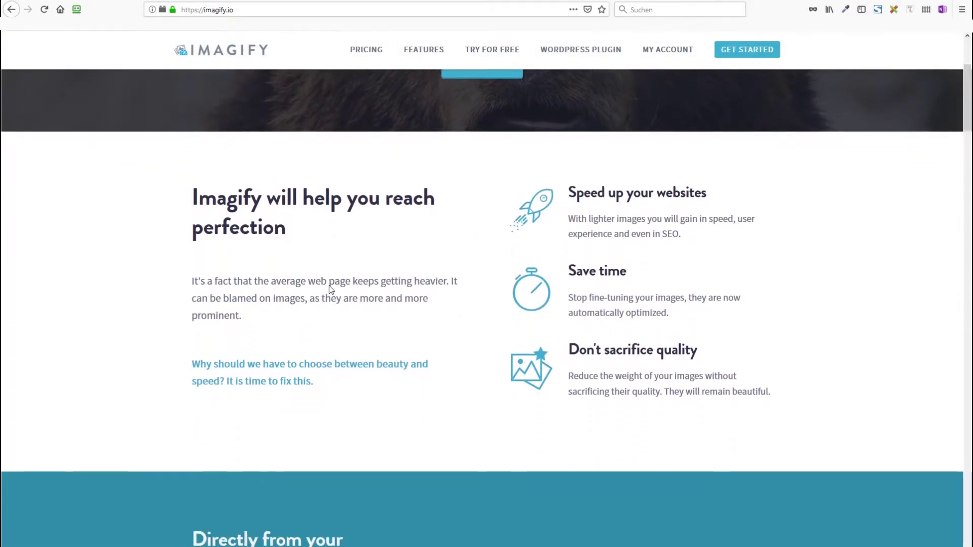
pyautogui.scroll(-5, 330, 284)
pyautogui.scroll(5, 330, 285)
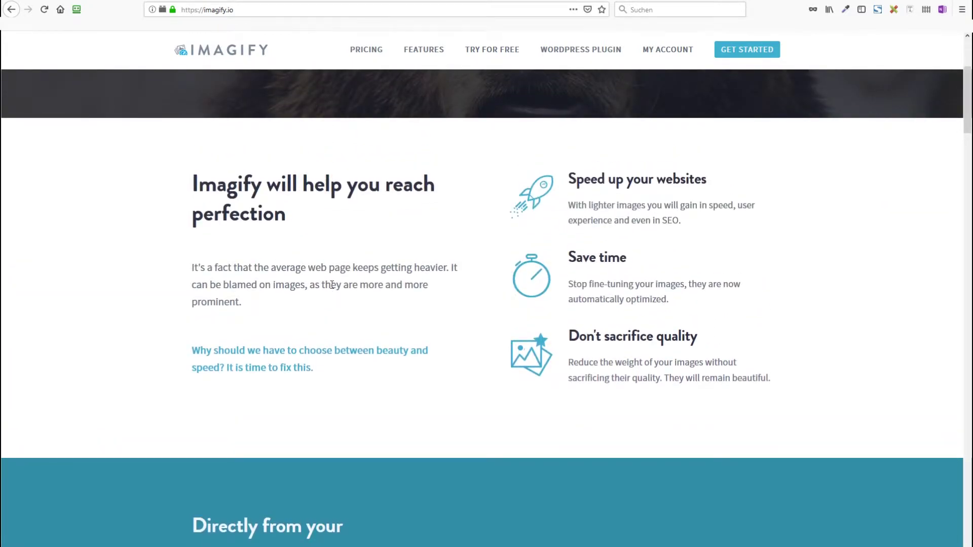
pyautogui.scroll(-8, 332, 285)
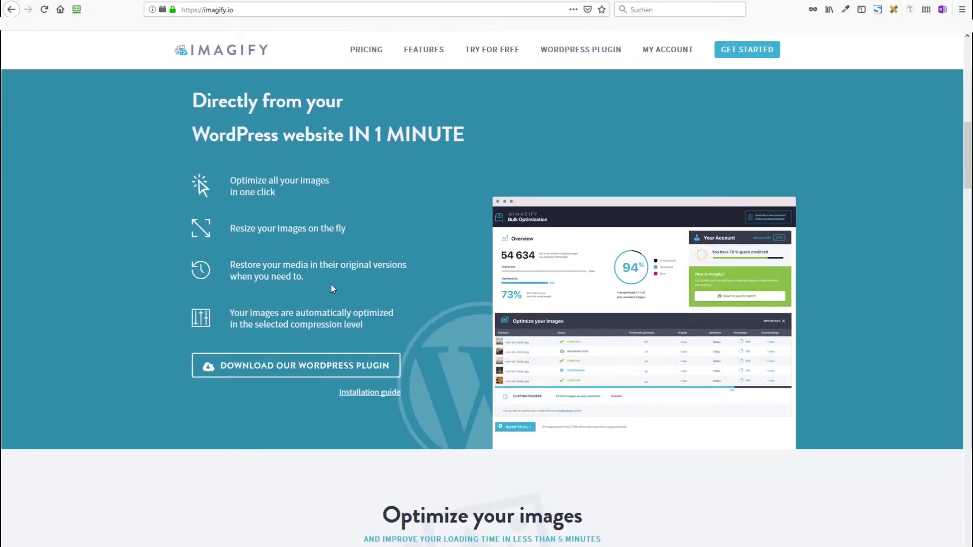
pyautogui.scroll(-5, 331, 287)
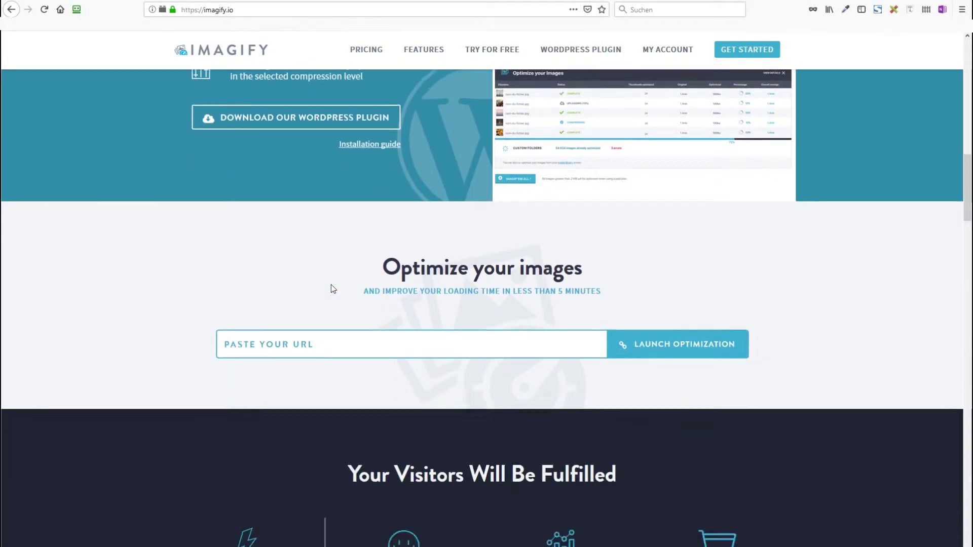
pyautogui.scroll(-5, 331, 285)
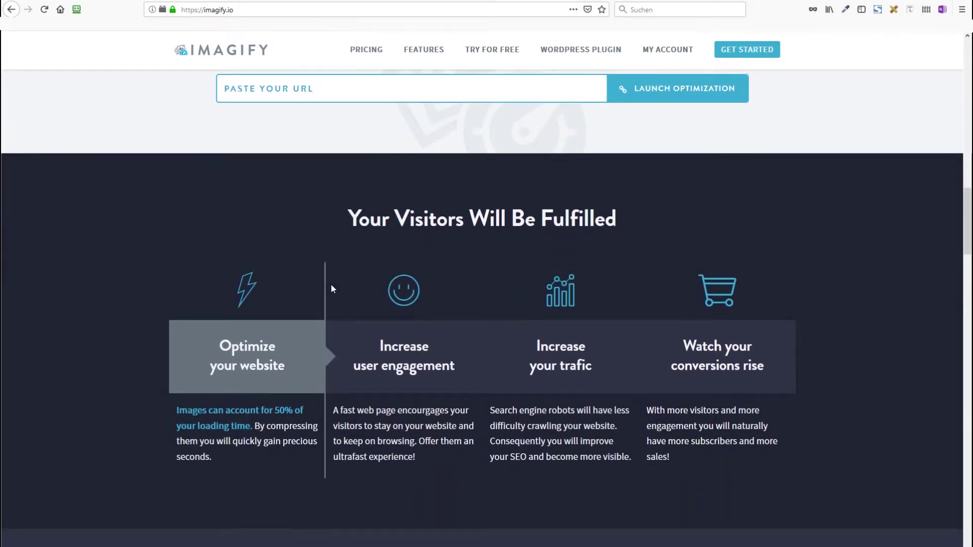
pyautogui.scroll(-1, 332, 288)
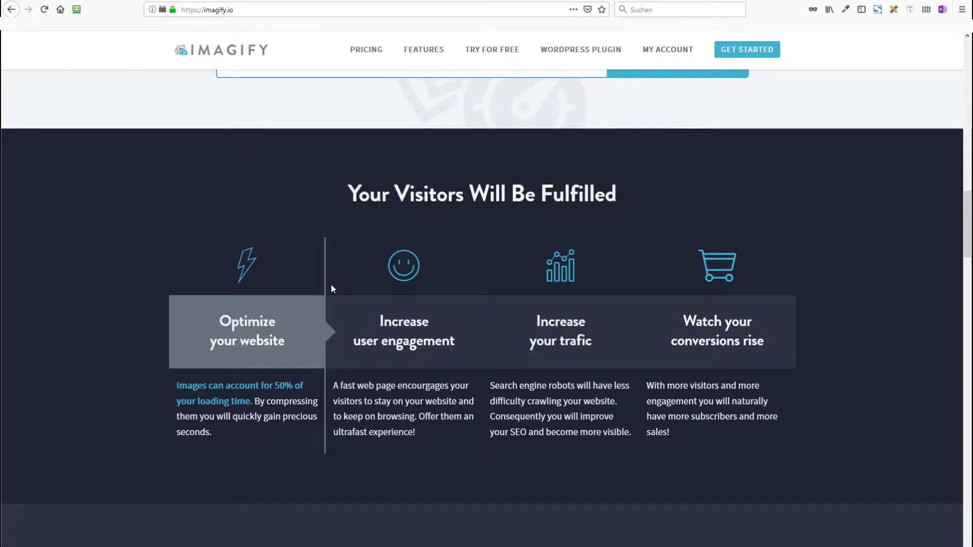
pyautogui.scroll(8, 331, 285)
pyautogui.scroll(3, 330, 285)
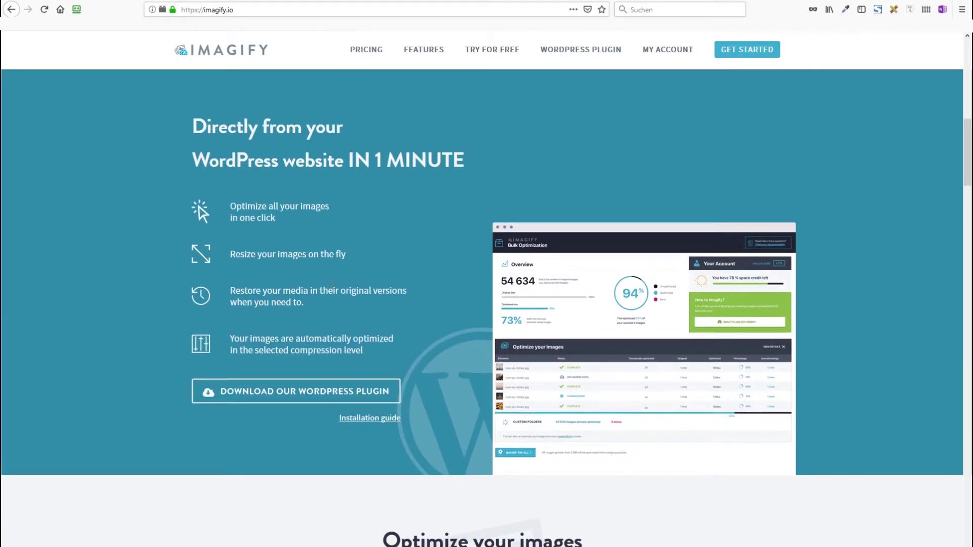
pyautogui.scroll(12, 330, 284)
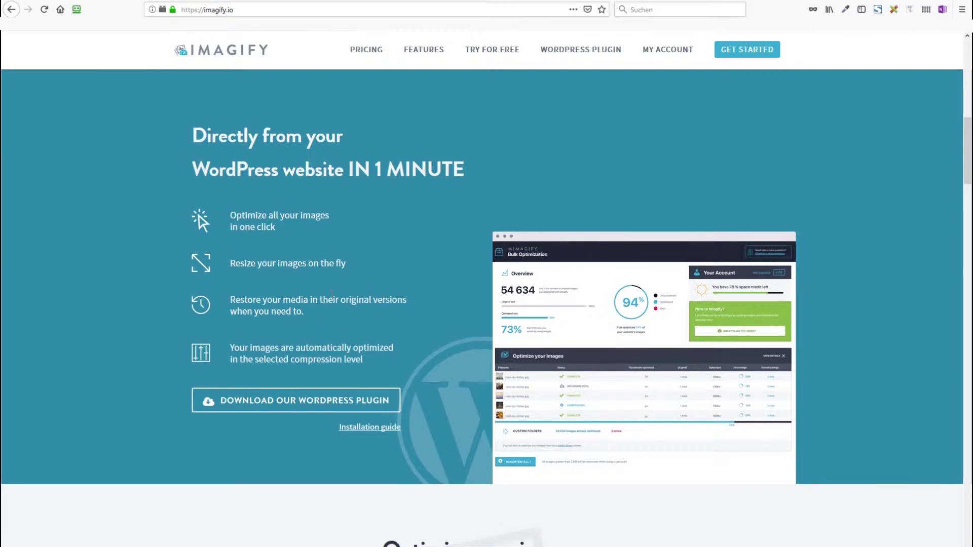
pyautogui.scroll(1, 330, 284)
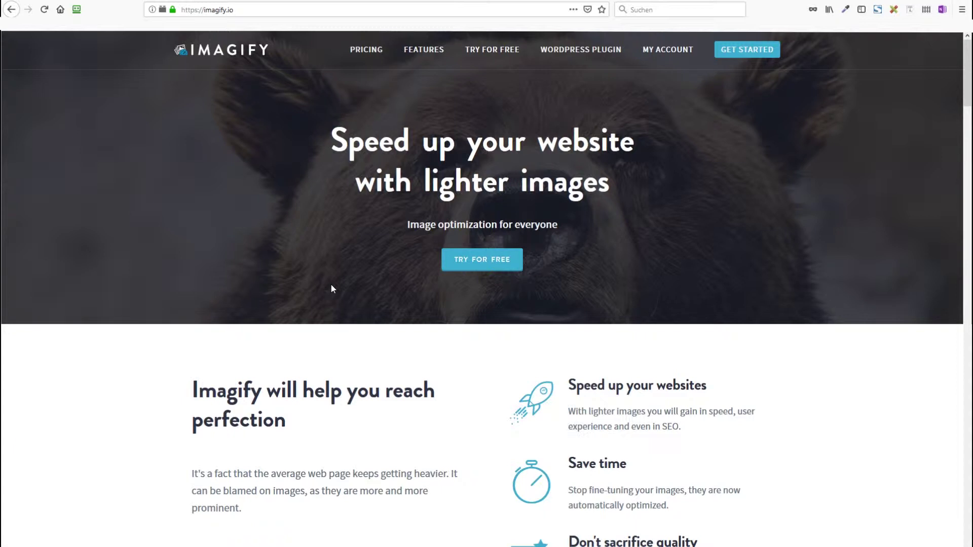
pyautogui.scroll(-8, 332, 288)
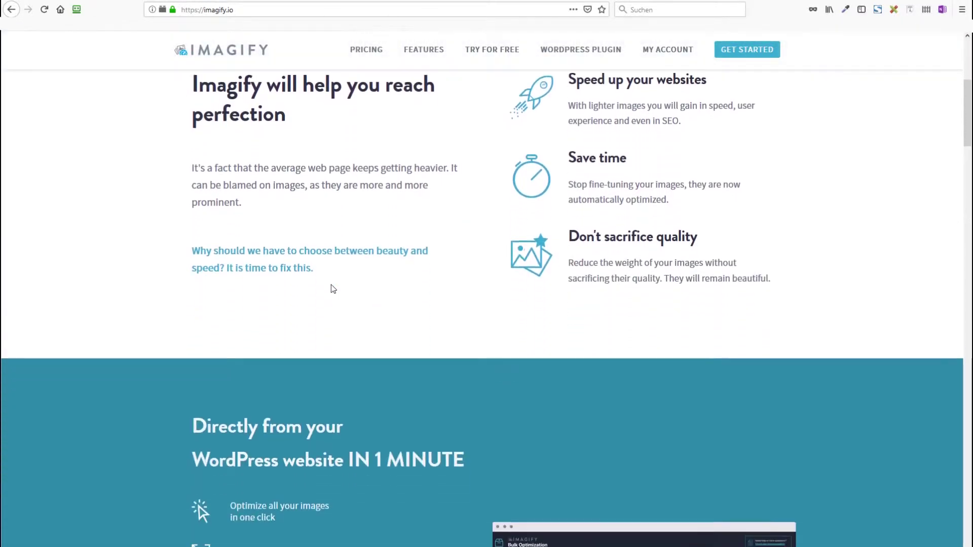
pyautogui.scroll(-3, 331, 289)
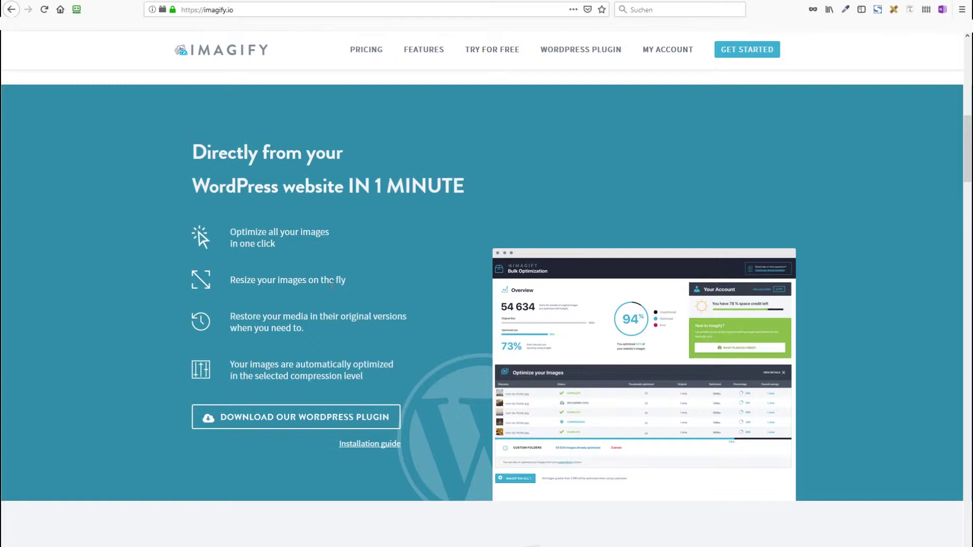
pyautogui.scroll(8, 331, 283)
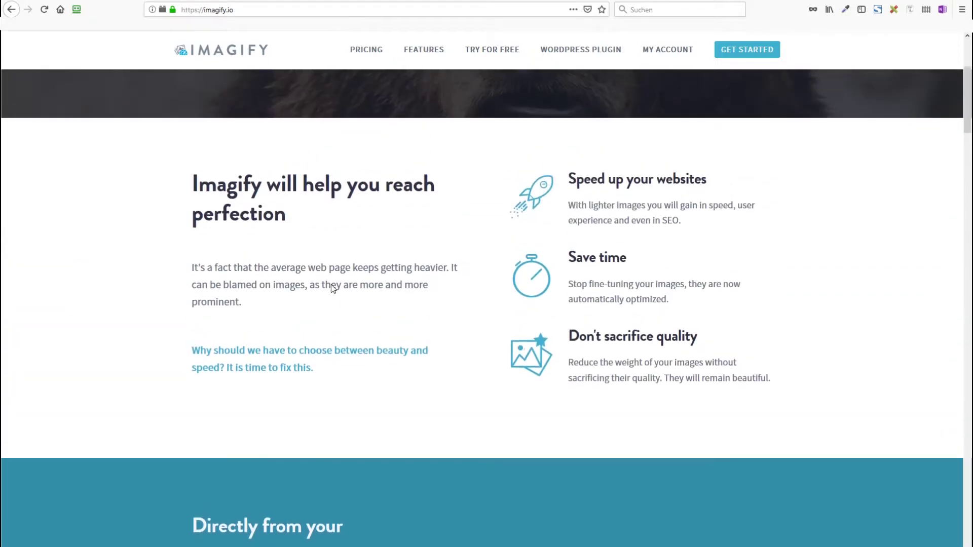
pyautogui.scroll(4, 332, 283)
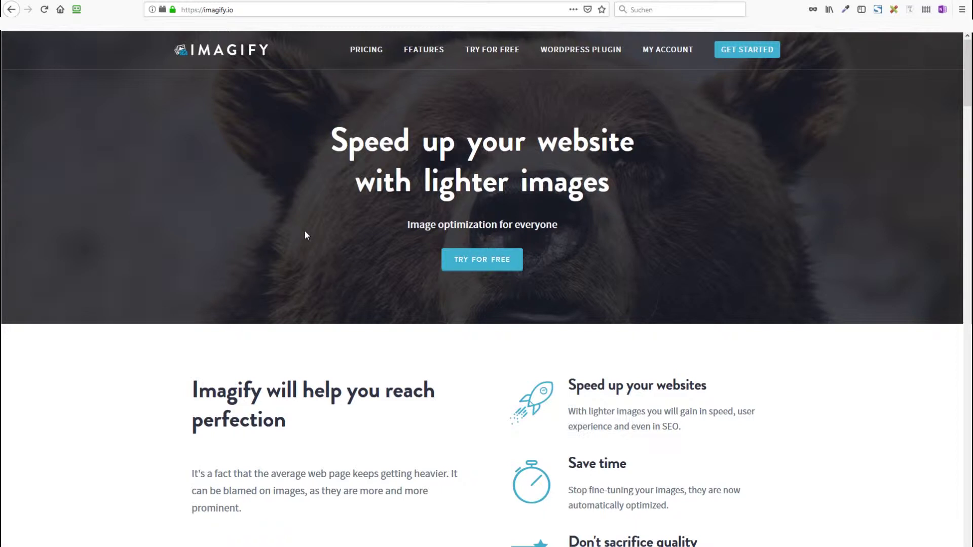
# Switch to the Optimole website and examine its benefits, WordPress plugin section, testimonials and plans area.
pyautogui.hotkey('ctrl', 'Tab')
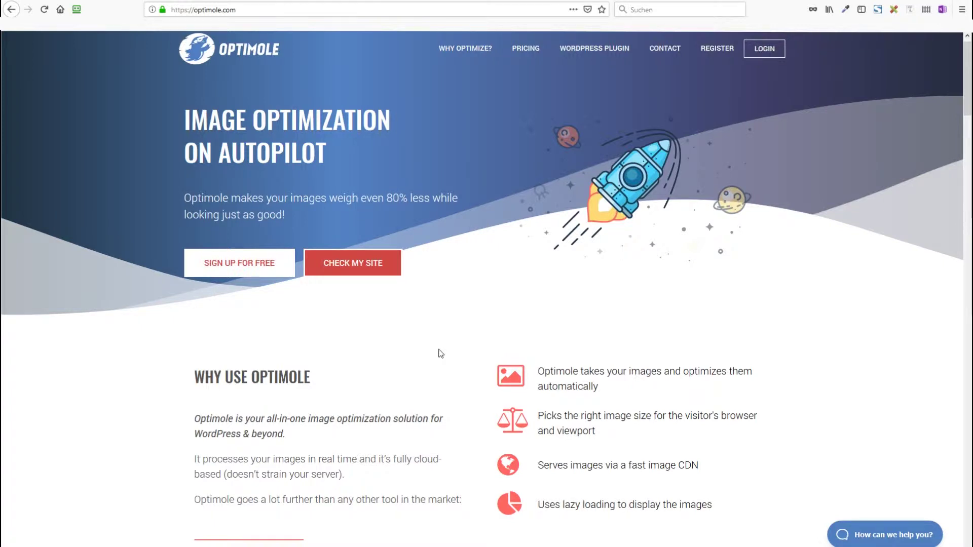
pyautogui.scroll(-20, 441, 353)
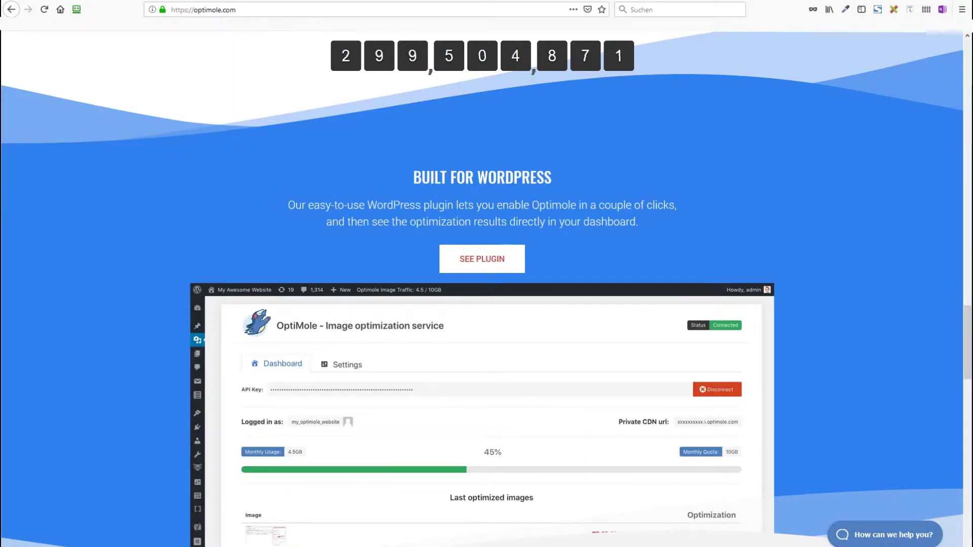
pyautogui.scroll(-8, 330, 504)
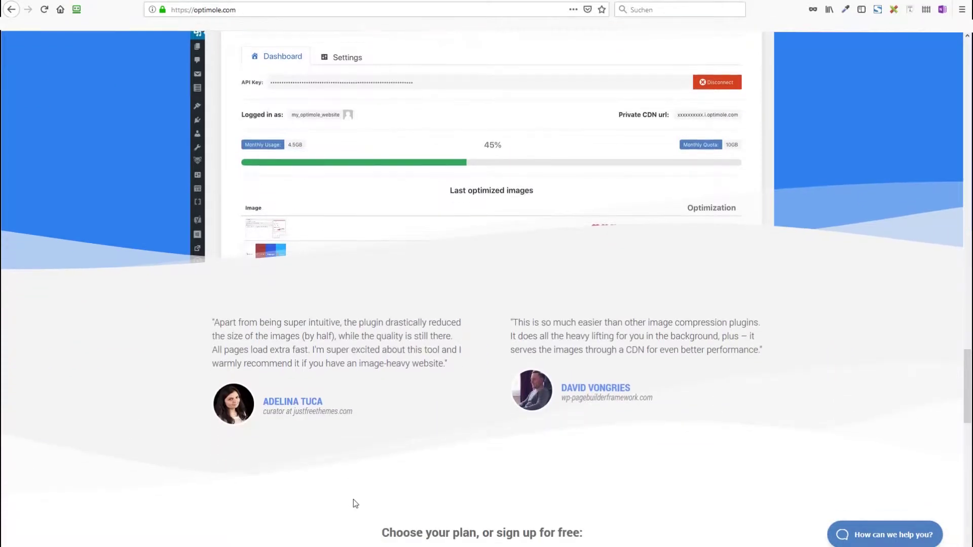
pyautogui.scroll(-3, 354, 500)
pyautogui.scroll(20, 354, 500)
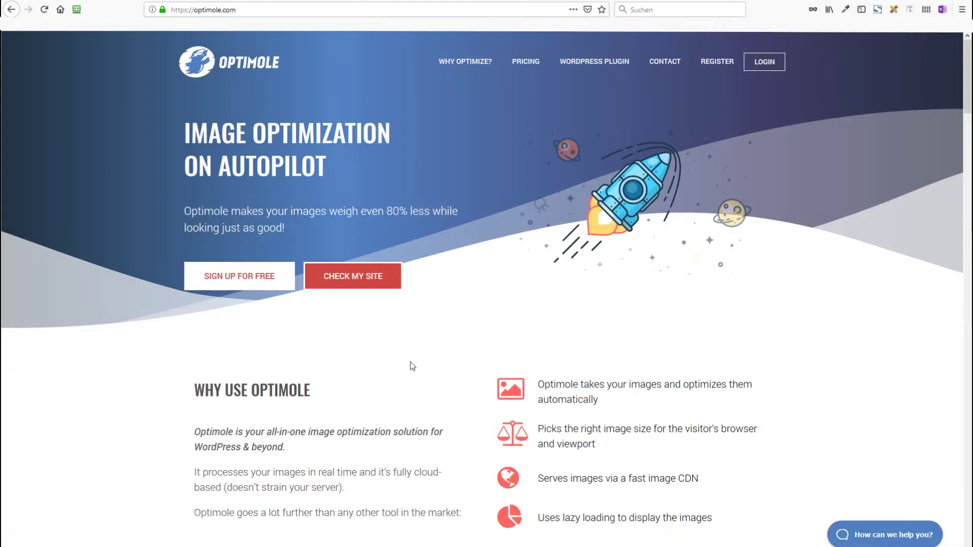
# Switch to the ShortPixel website and examine the homepage's image comparison, optimization test and feature overview.
pyautogui.click(397, 1)
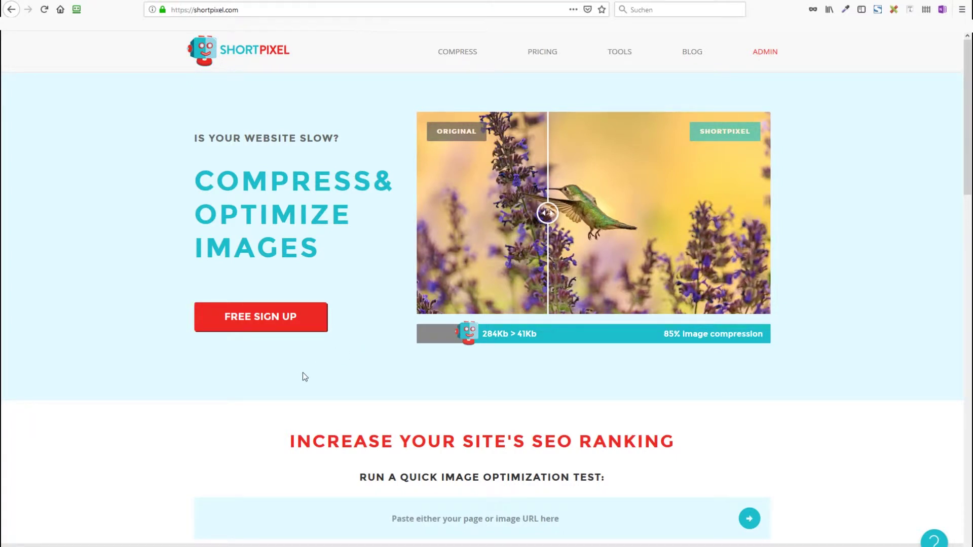
pyautogui.scroll(-3, 378, 375)
pyautogui.scroll(-3, 379, 374)
pyautogui.scroll(5, 379, 375)
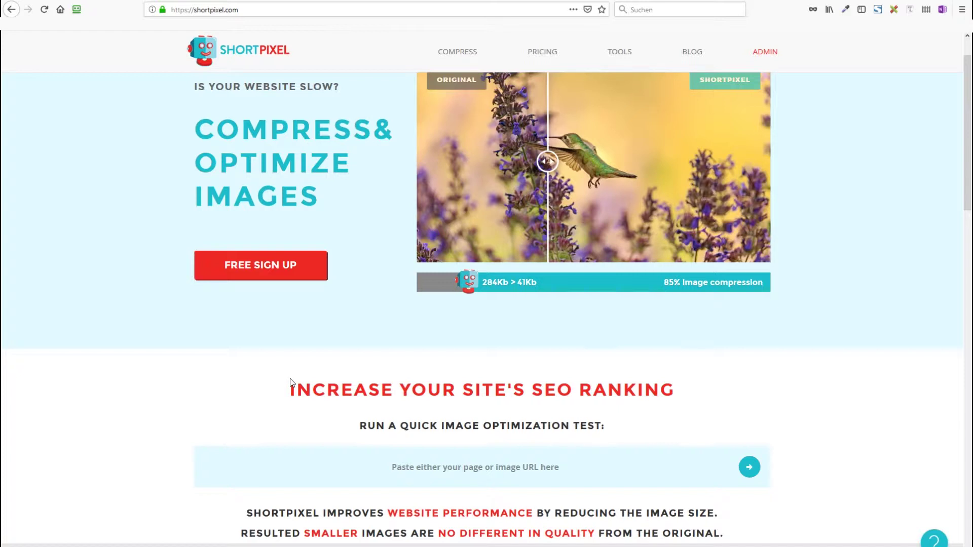
pyautogui.scroll(-3, 291, 382)
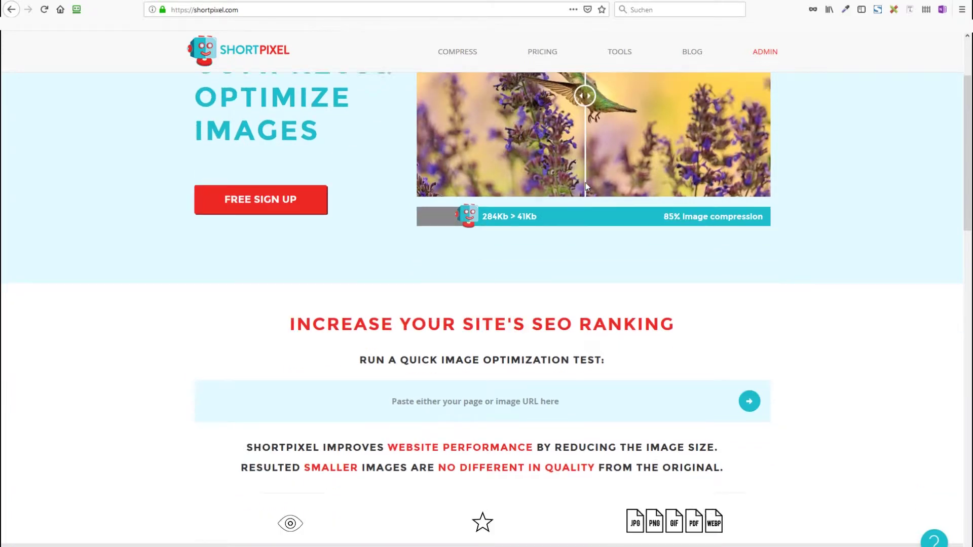
pyautogui.scroll(3, 585, 183)
# Open ShortPixel's pricing page and review the monthly plans and the one-time plans.
pyautogui.click(541, 53)
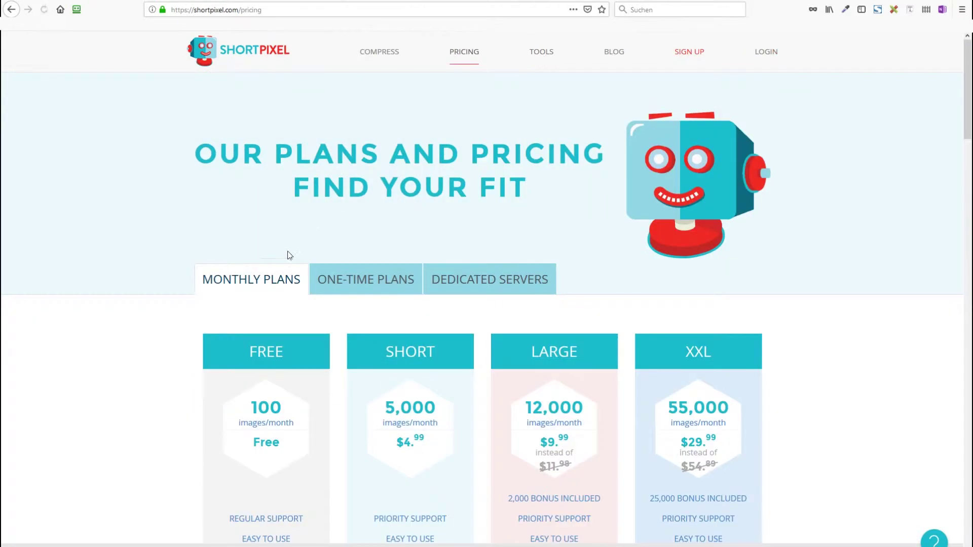
pyautogui.scroll(-4, 201, 280)
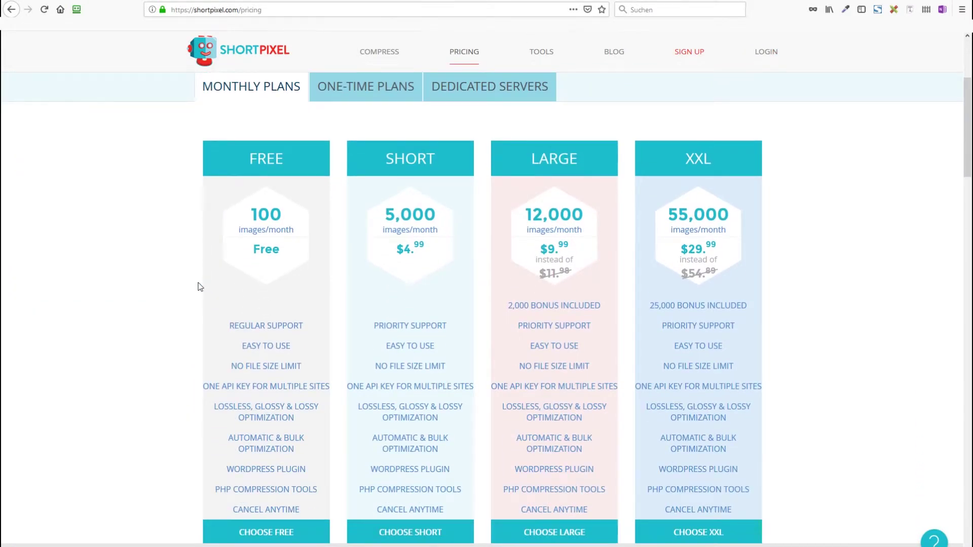
pyautogui.click(357, 88)
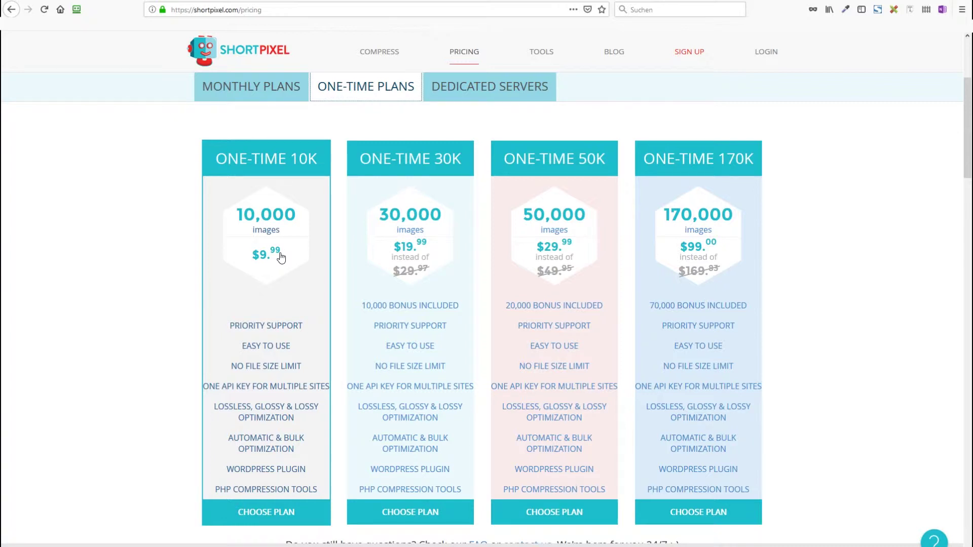
pyautogui.scroll(-1, 289, 259)
pyautogui.scroll(2, 296, 261)
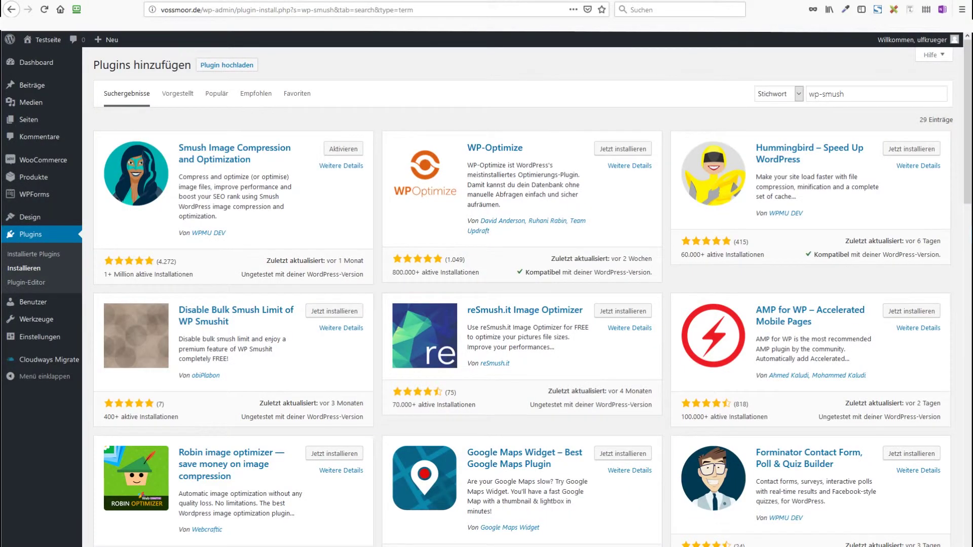
# Return to the WordPress admin's installed plugins and activate Optimole and Imagify in turn, deactivating each after viewing its setup.
pyautogui.click(37, 235)
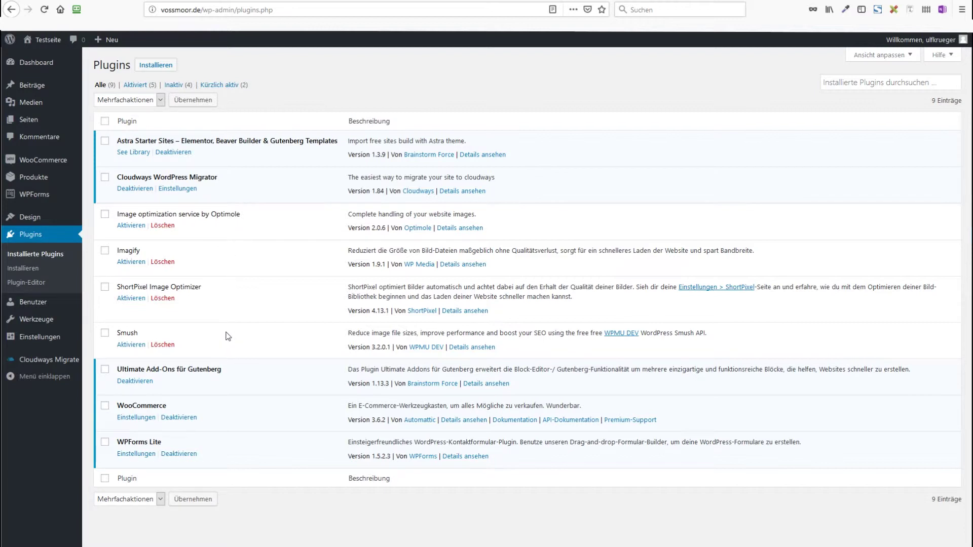
pyautogui.click(131, 226)
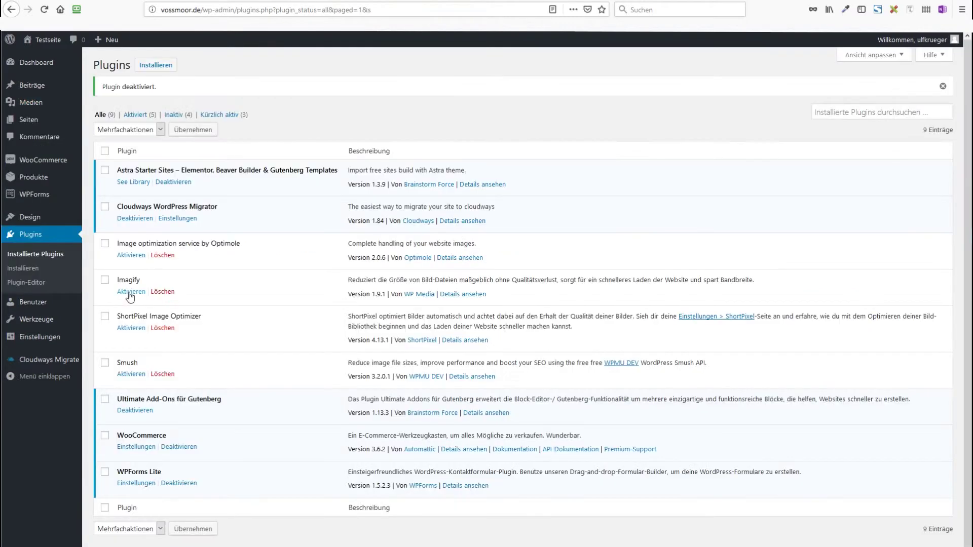
pyautogui.click(131, 292)
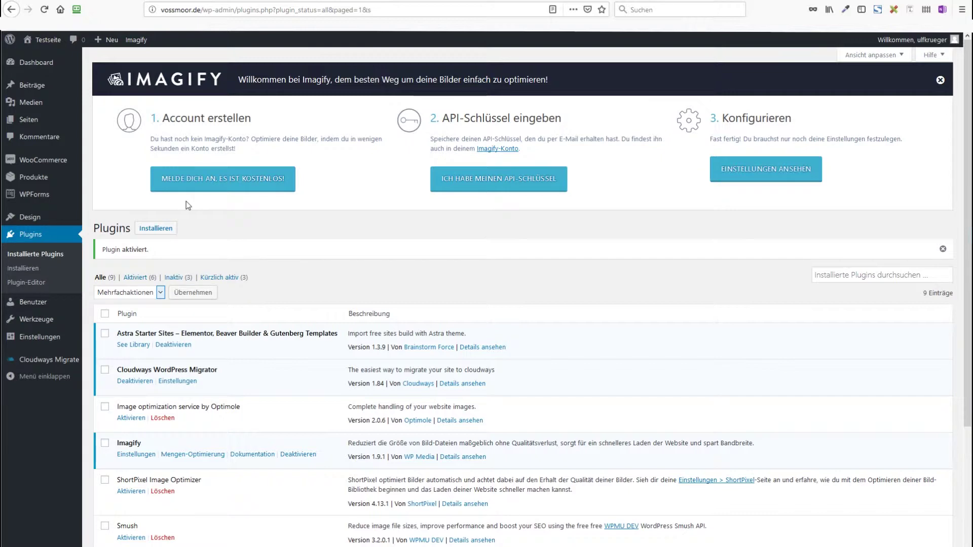
pyautogui.click(296, 454)
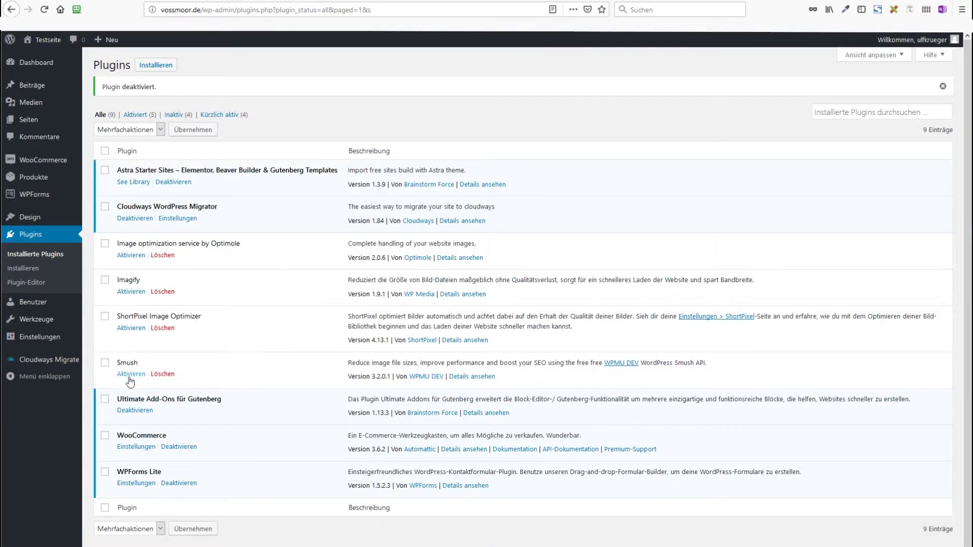
# Activate the Smush plugin, look over its dashboard and settings, and deactivate it again.
pyautogui.click(131, 374)
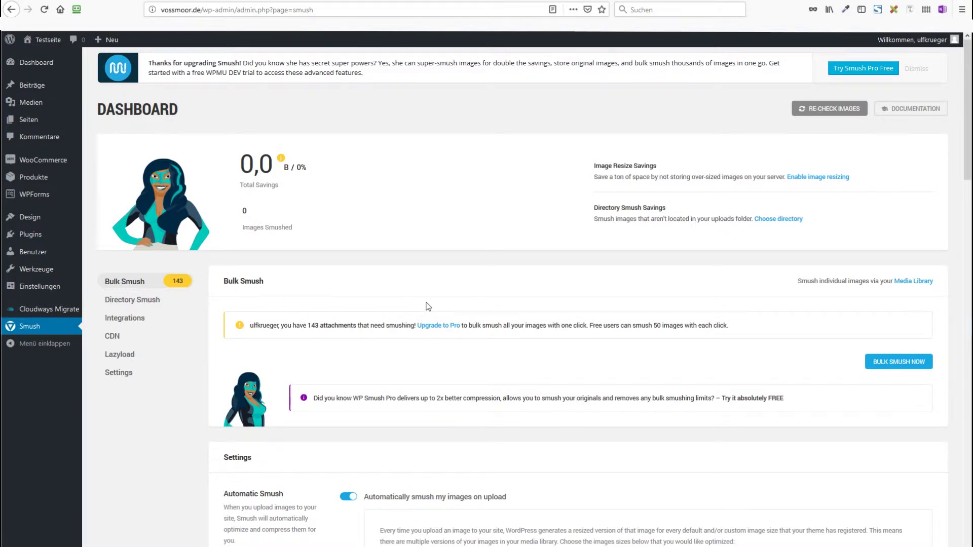
pyautogui.scroll(-2, 457, 282)
pyautogui.scroll(2, 458, 283)
pyautogui.click(28, 236)
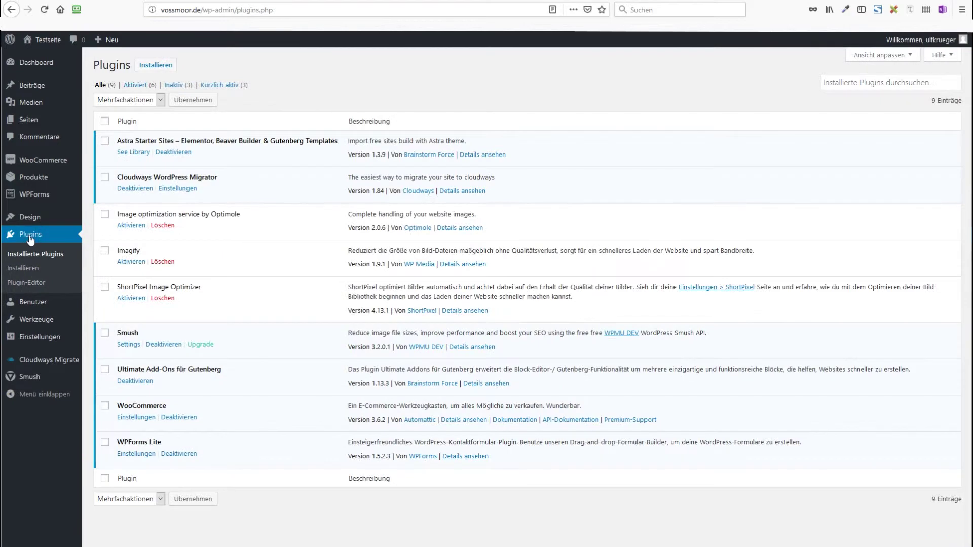
pyautogui.click(161, 345)
# Activate the ShortPixel Image Optimizer plugin and open its settings page.
pyautogui.click(129, 328)
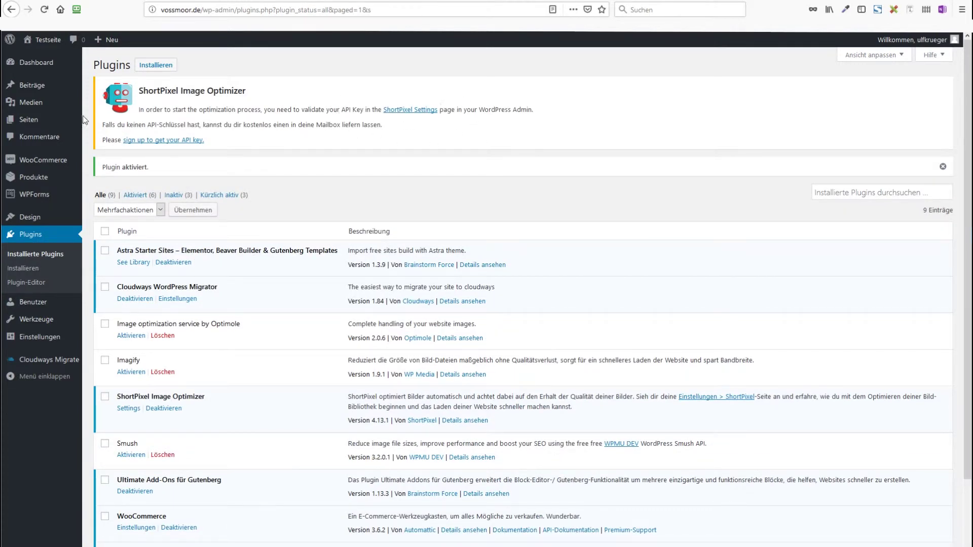
pyautogui.moveTo(41, 342)
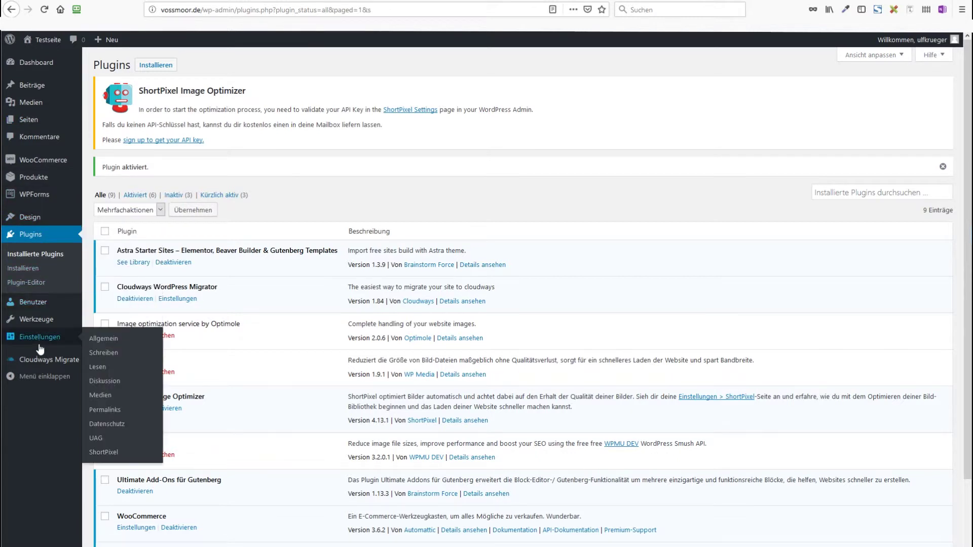
pyautogui.click(103, 452)
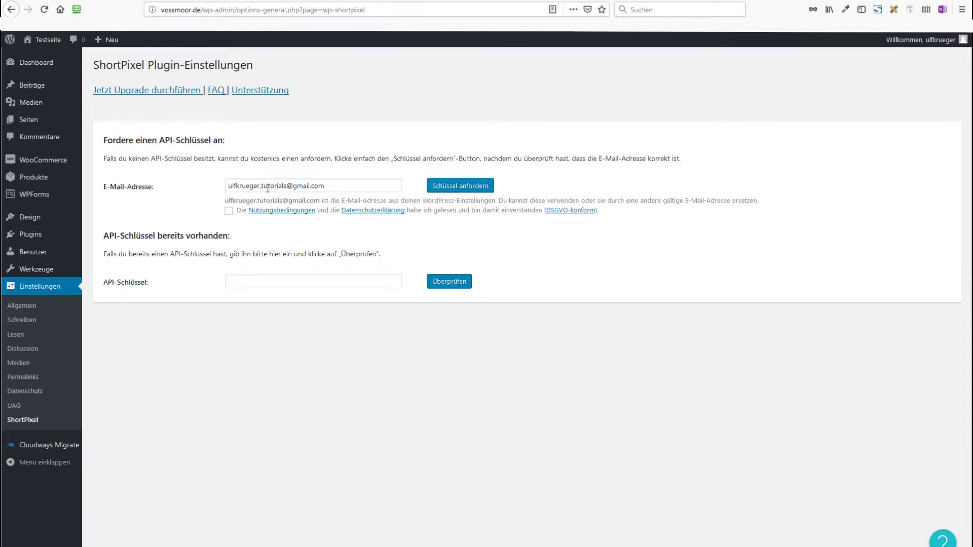
# Accept ShortPixel's terms of use and privacy policy and request an API key for the prefilled e-mail address.
pyautogui.click(452, 187)
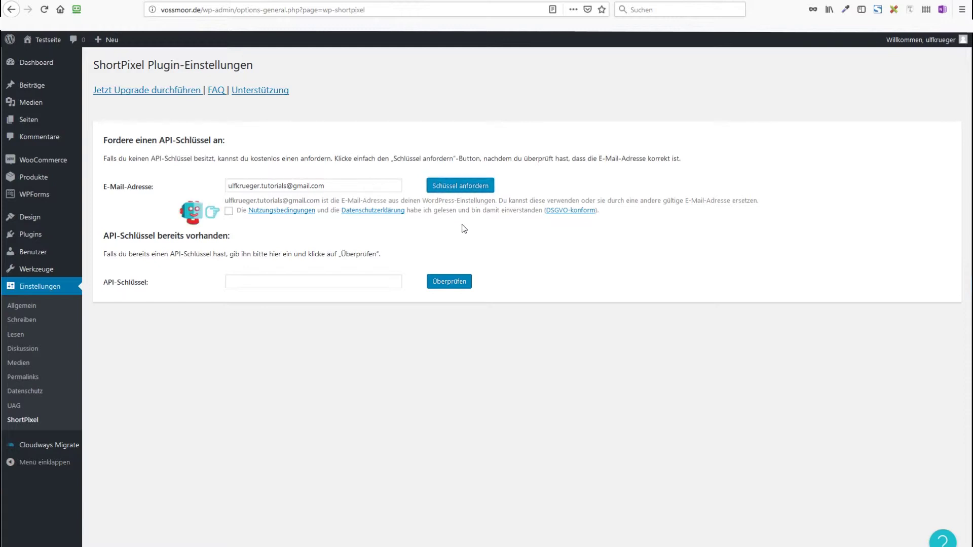
pyautogui.click(229, 211)
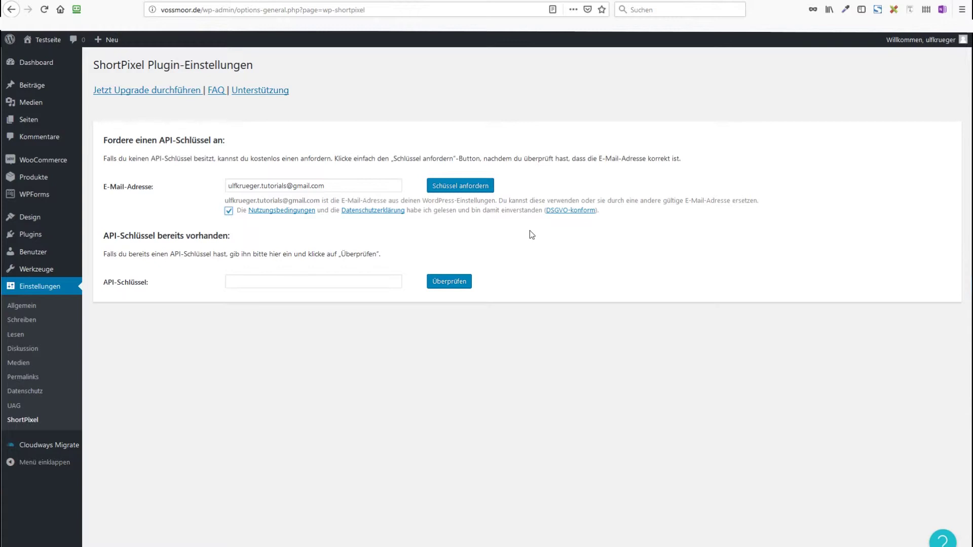
pyautogui.click(471, 193)
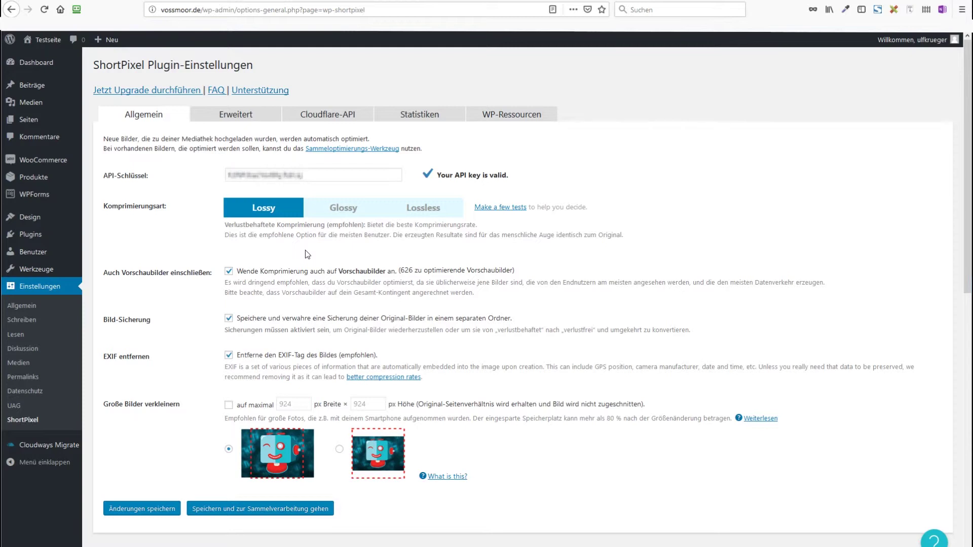
# Set ShortPixel's compression type to Glossy, limit large images to 1200 × 1200 px, and save the changes.
pyautogui.click(347, 208)
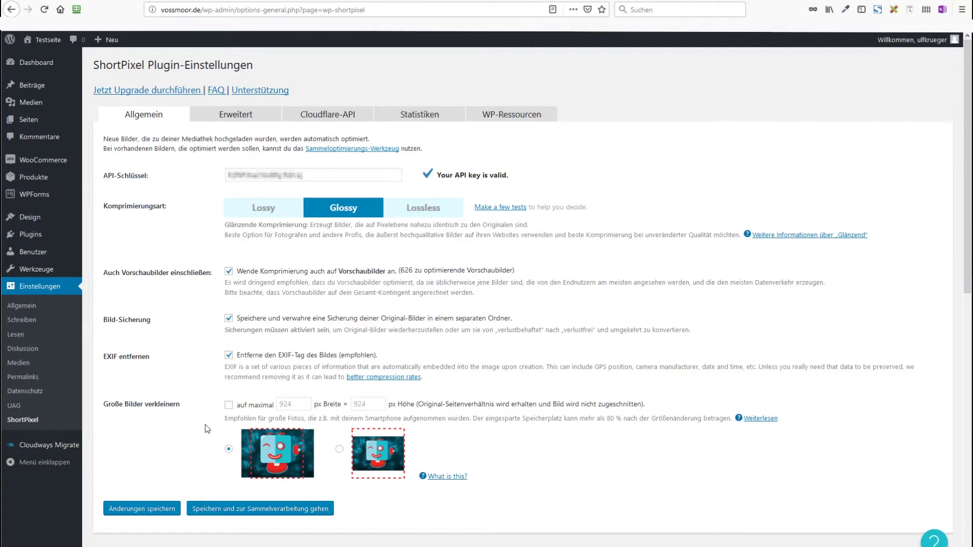
pyautogui.click(229, 404)
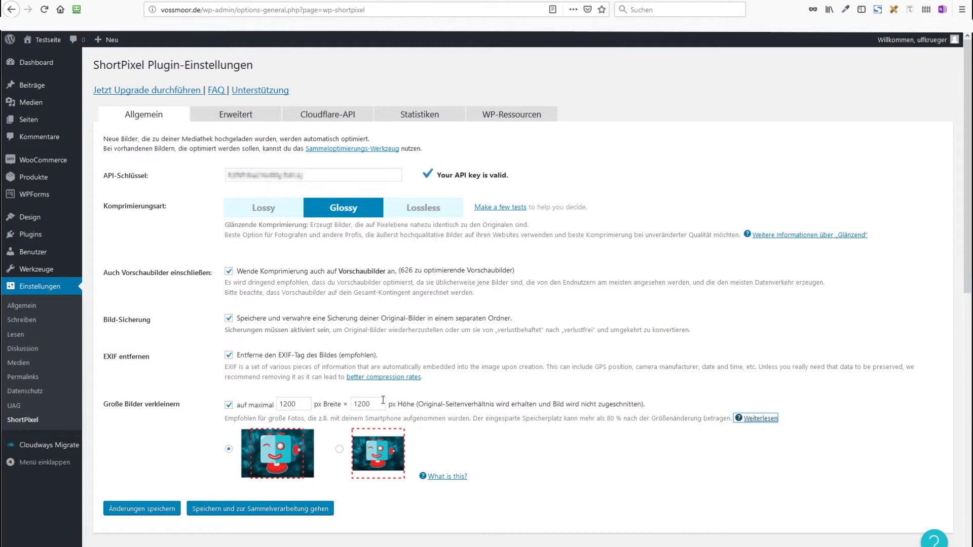
pyautogui.click(142, 458)
pyautogui.click(150, 512)
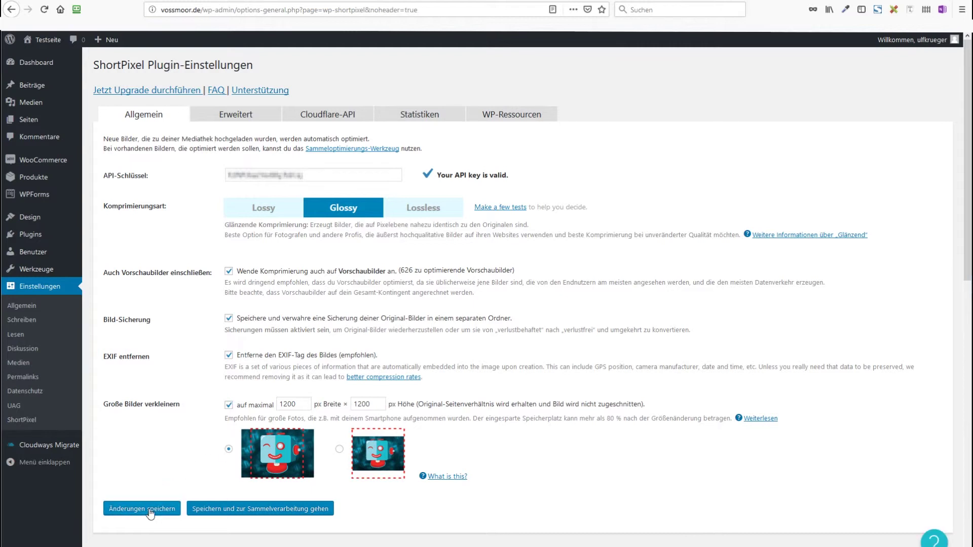
# Save the settings, go to ShortPixel bulk processing, and start optimizing the media library with thumbnails included.
pyautogui.click(238, 509)
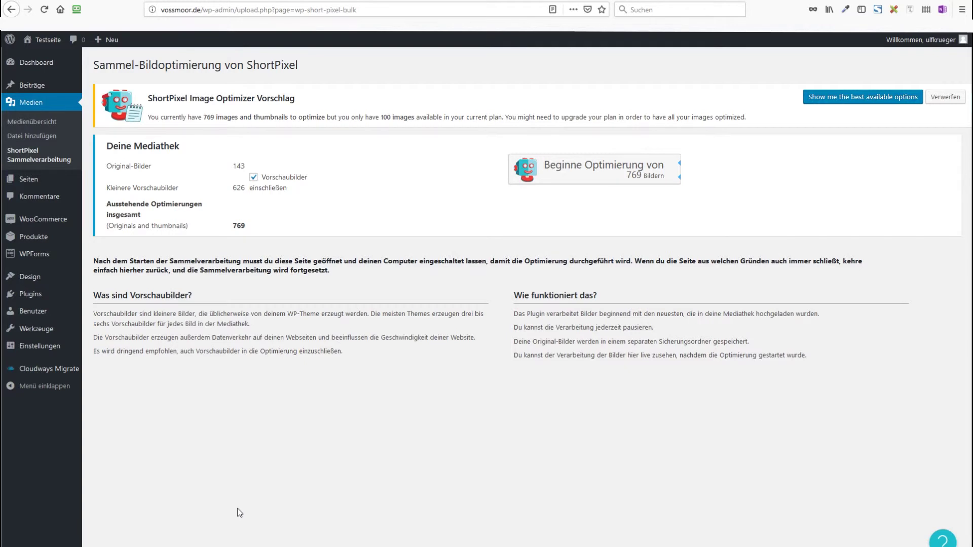
pyautogui.click(590, 172)
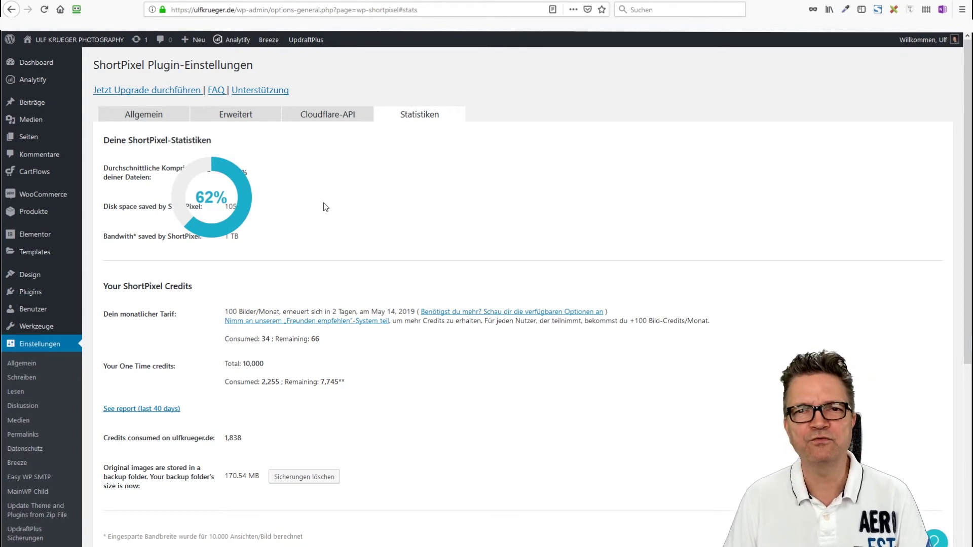
# Examine the detailed breakdown of the average compression in the photography site's ShortPixel statistics.
pyautogui.moveTo(245, 189)
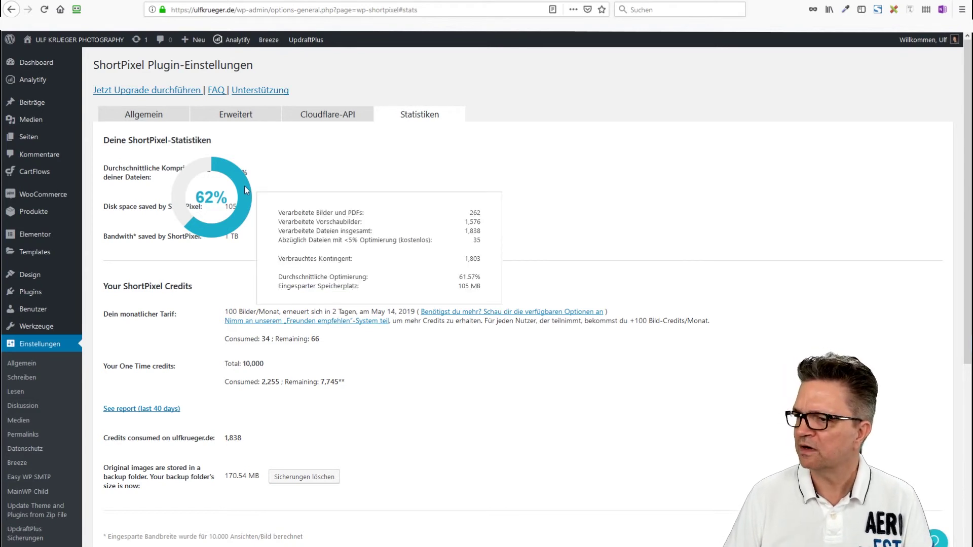